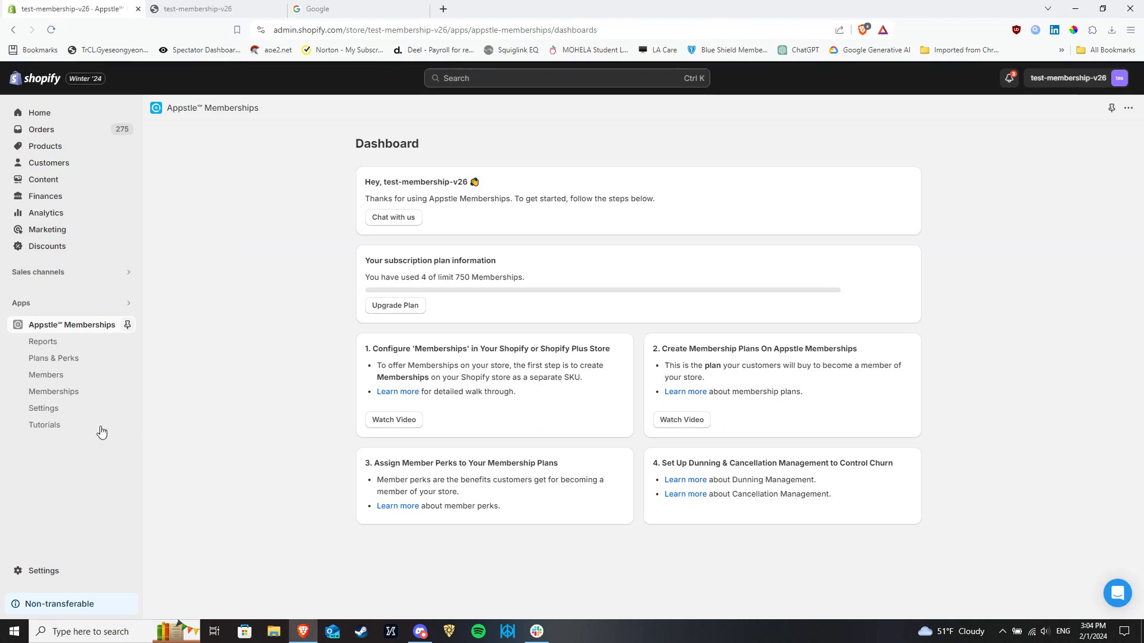
- Create a new membership plan in Plans & Perks and name it "Gold Membership - Annually"
{"action": "left_click", "coordinate": [71, 360]}
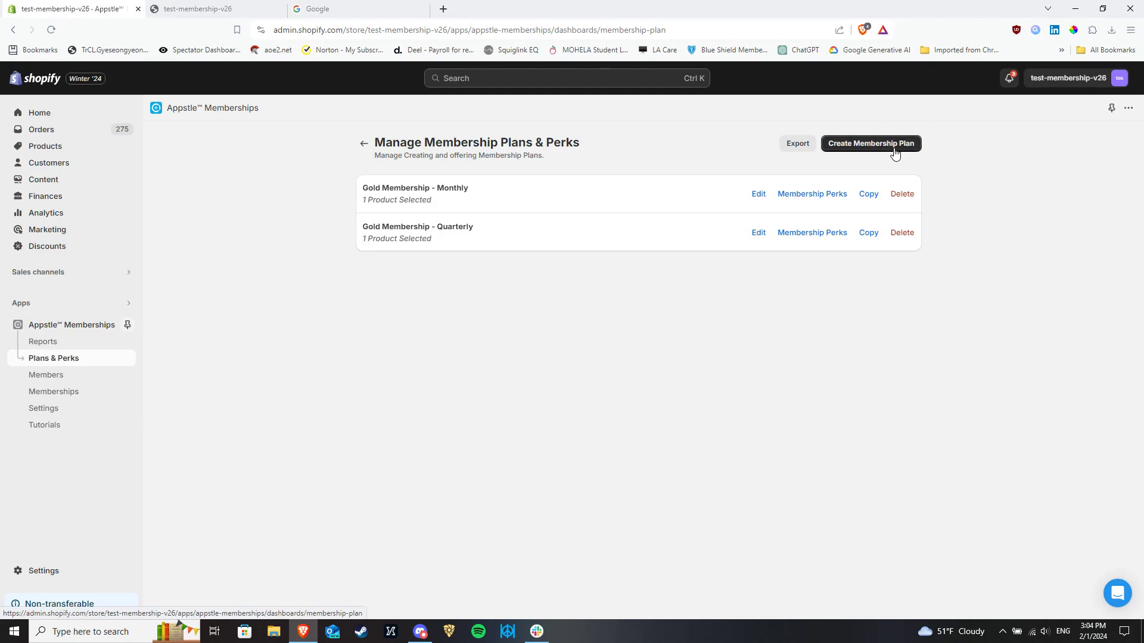
{"action": "left_click", "coordinate": [871, 143]}
{"action": "left_click", "coordinate": [463, 201]}
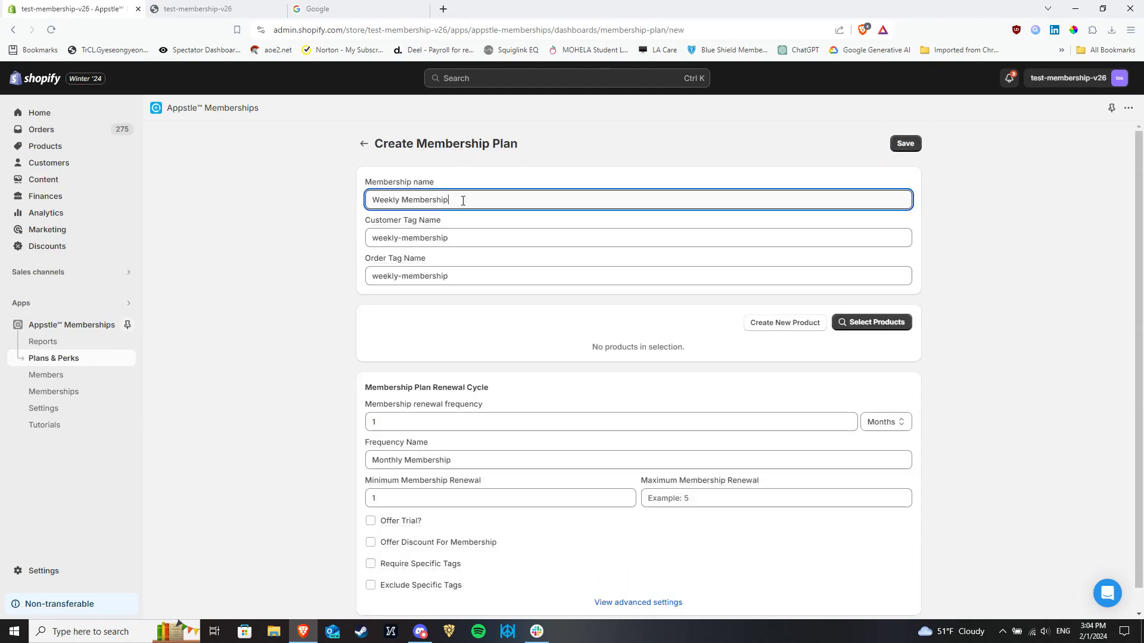
{"action": "double_click", "coordinate": [463, 201]}
{"action": "key", "text": "ctrl+a"}
{"action": "type", "text": "Gold Membership"}
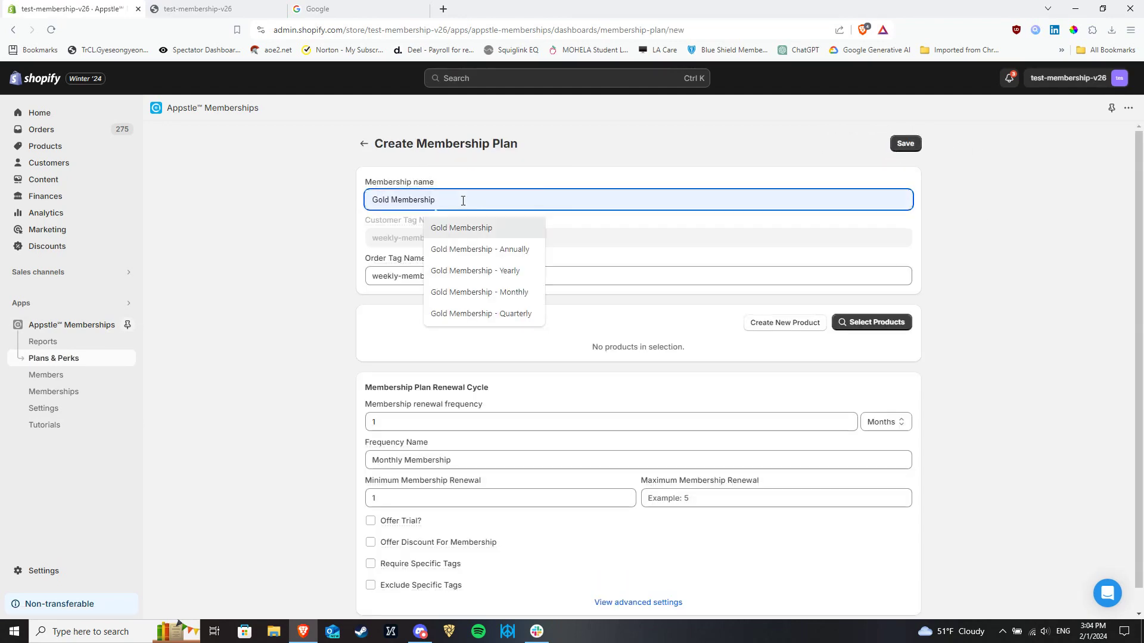
{"action": "key", "text": "Down"}
{"action": "key", "text": "Down"}
{"action": "key", "text": "Return"}
- Change the plan's order tag name to "gold-membership-annually"
{"action": "left_click", "coordinate": [477, 274]}
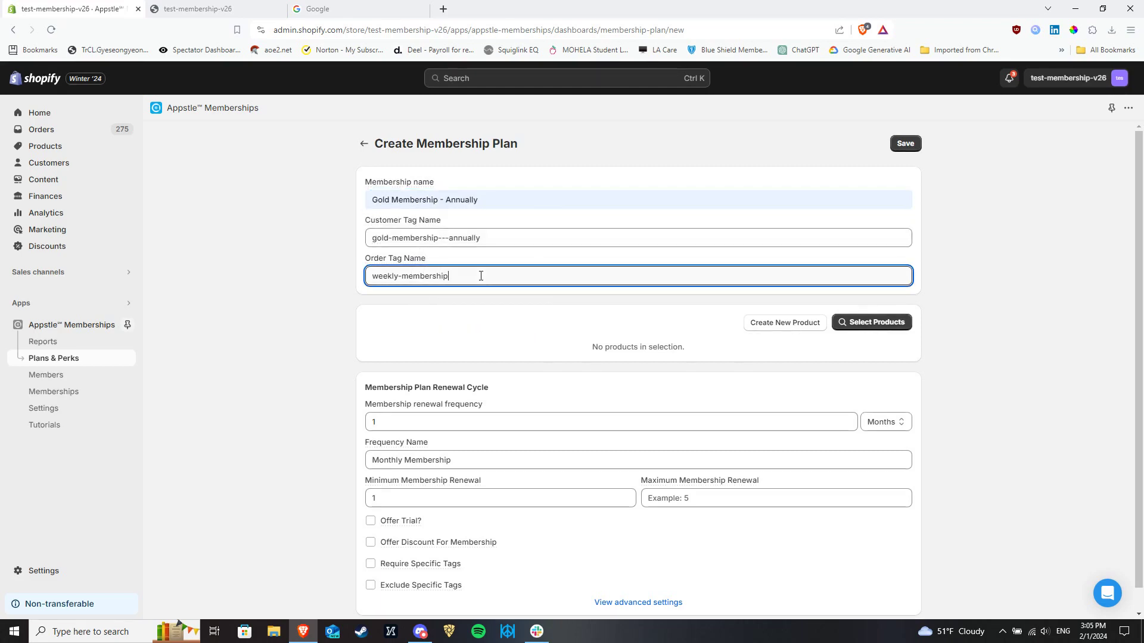
{"action": "left_click_drag", "start_coordinate": [398, 276], "coordinate": [357, 280]}
{"action": "type", "text": "gold"}
{"action": "left_click", "coordinate": [337, 246]}
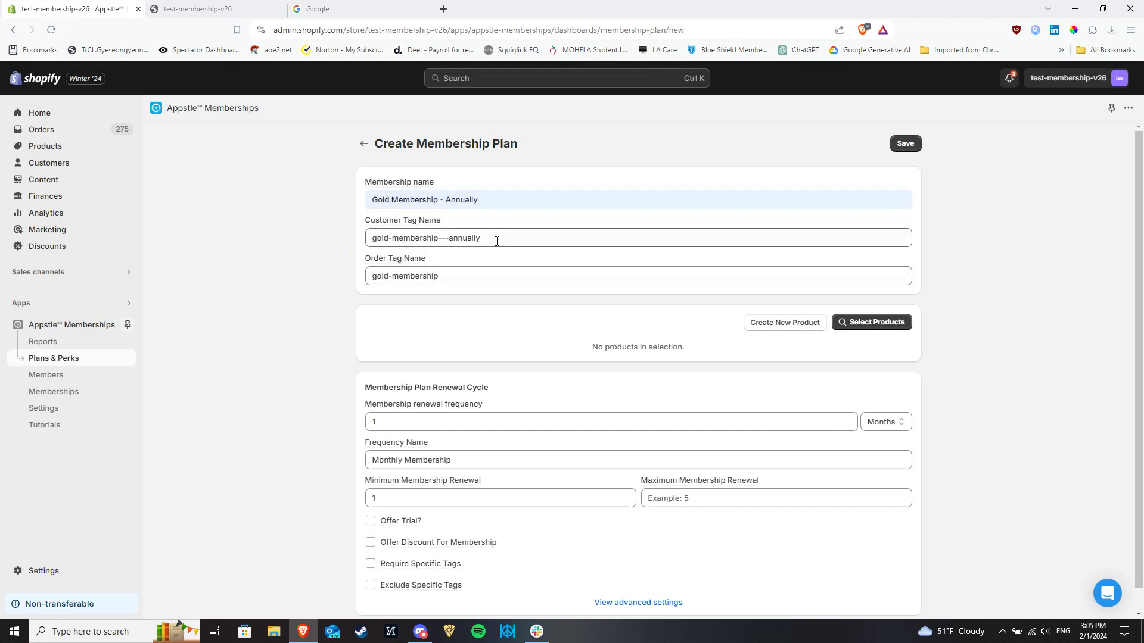
{"action": "left_click_drag", "start_coordinate": [496, 239], "coordinate": [287, 236]}
{"action": "left_click", "coordinate": [624, 262]}
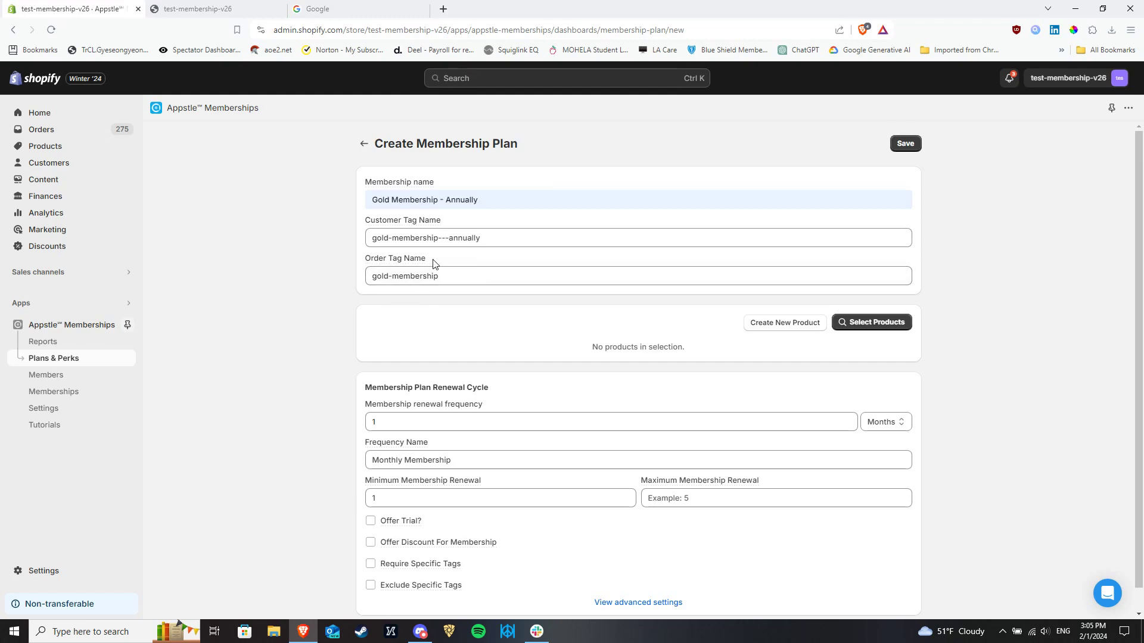
{"action": "left_click", "coordinate": [442, 284]}
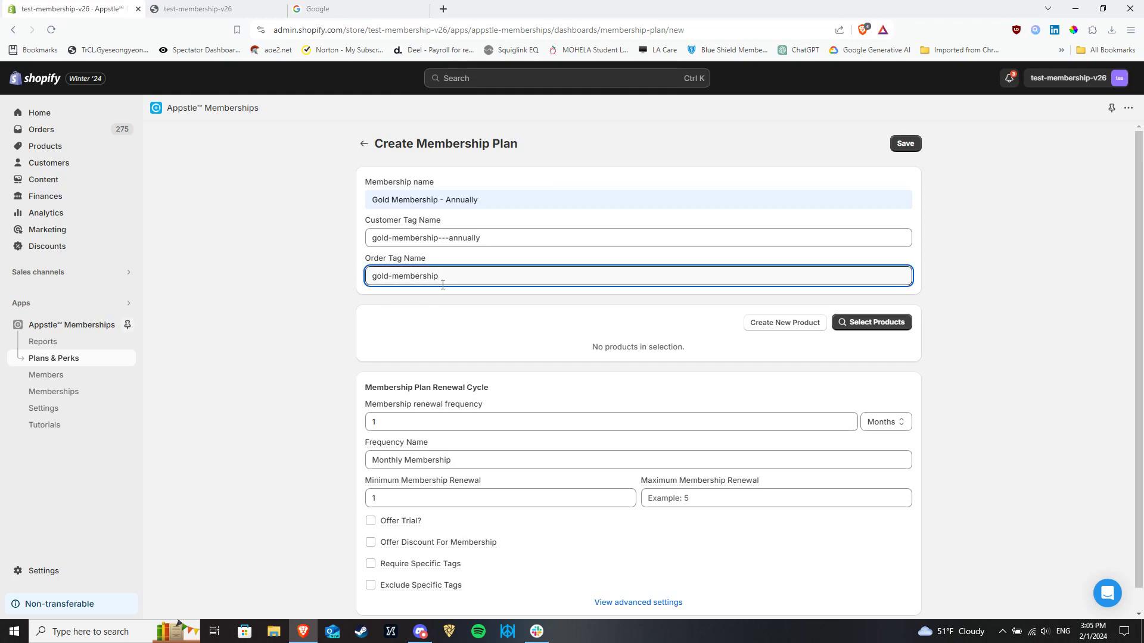
{"action": "type", "text": "-annually"}
{"action": "left_click", "coordinate": [351, 235]}
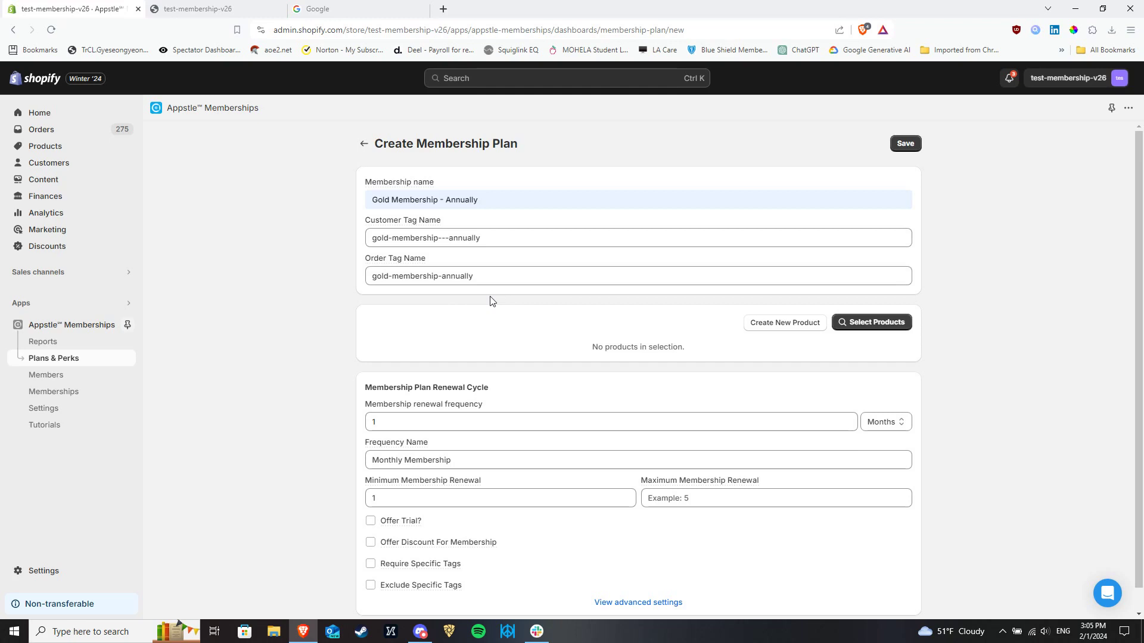
- Search the products for "gold" and add the Annually variant of Gold Membership to the plan
{"action": "left_click", "coordinate": [873, 332]}
{"action": "type", "text": "g"}
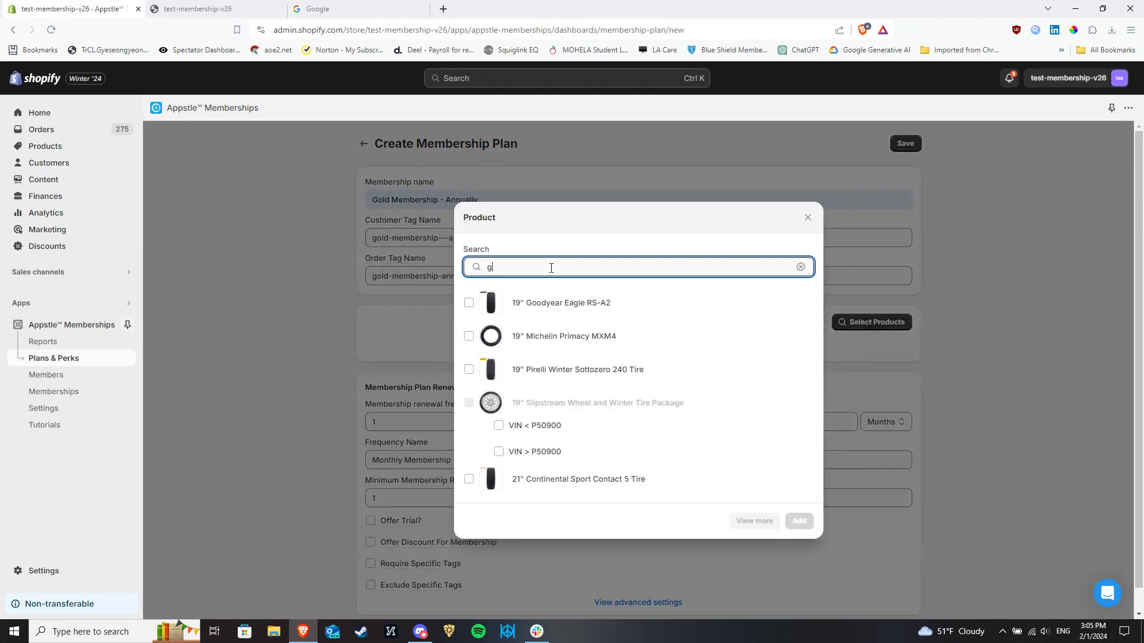
{"action": "type", "text": "old"}
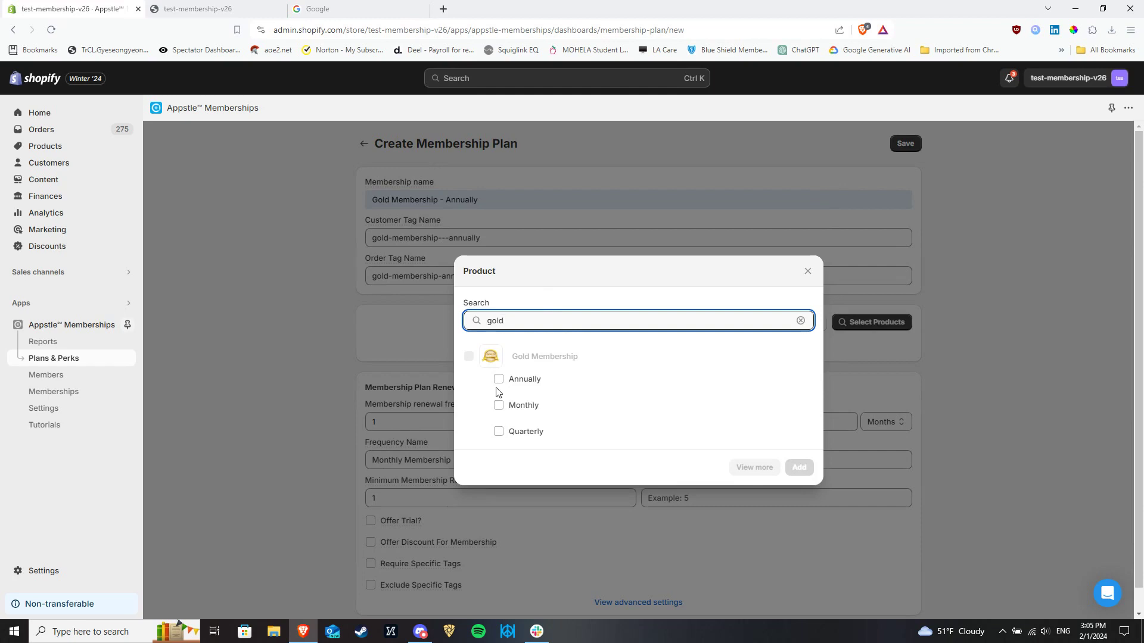
{"action": "left_click", "coordinate": [499, 382]}
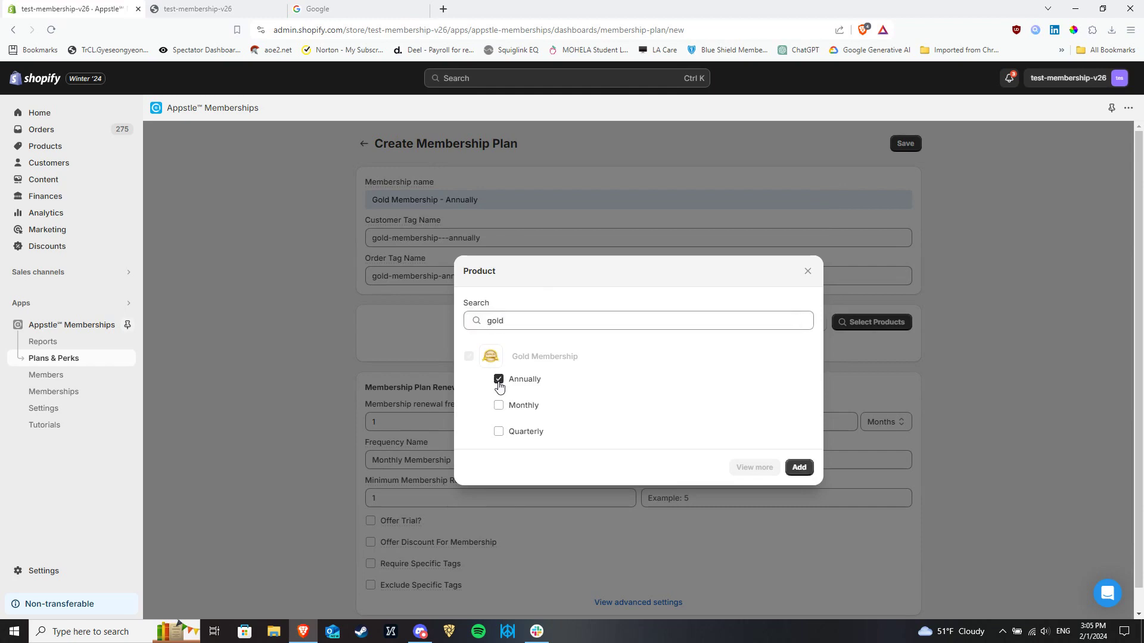
{"action": "left_click", "coordinate": [799, 469]}
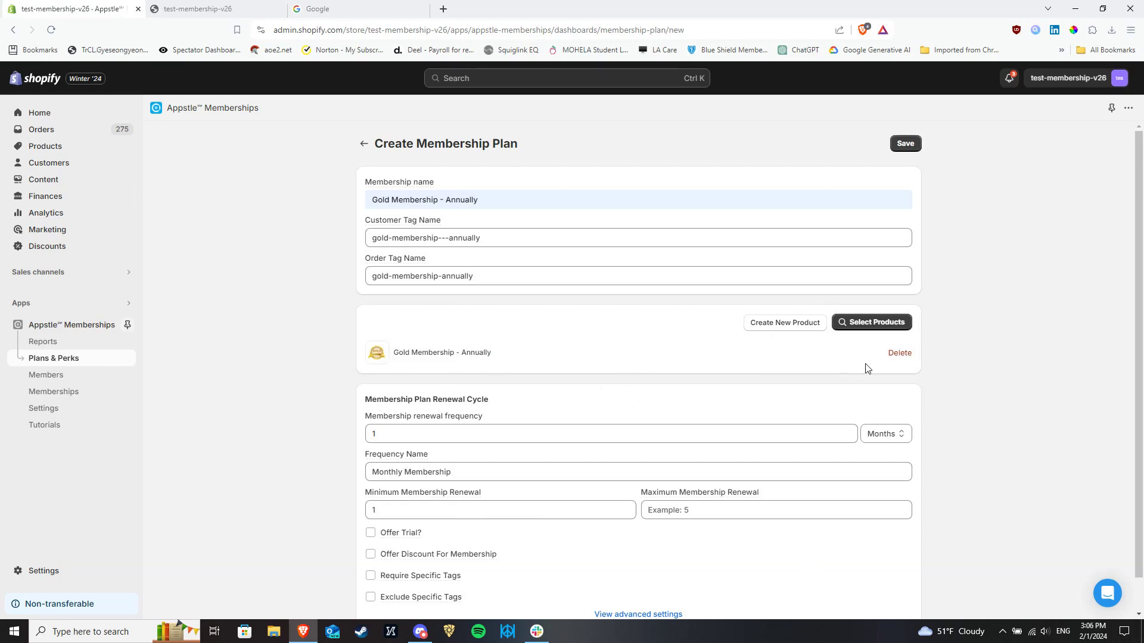
- Try out other tire products in the plan's product selection, ending with the 21" Continental Sport Contact 5 Tire, and search for "gold"
{"action": "left_click", "coordinate": [852, 323]}
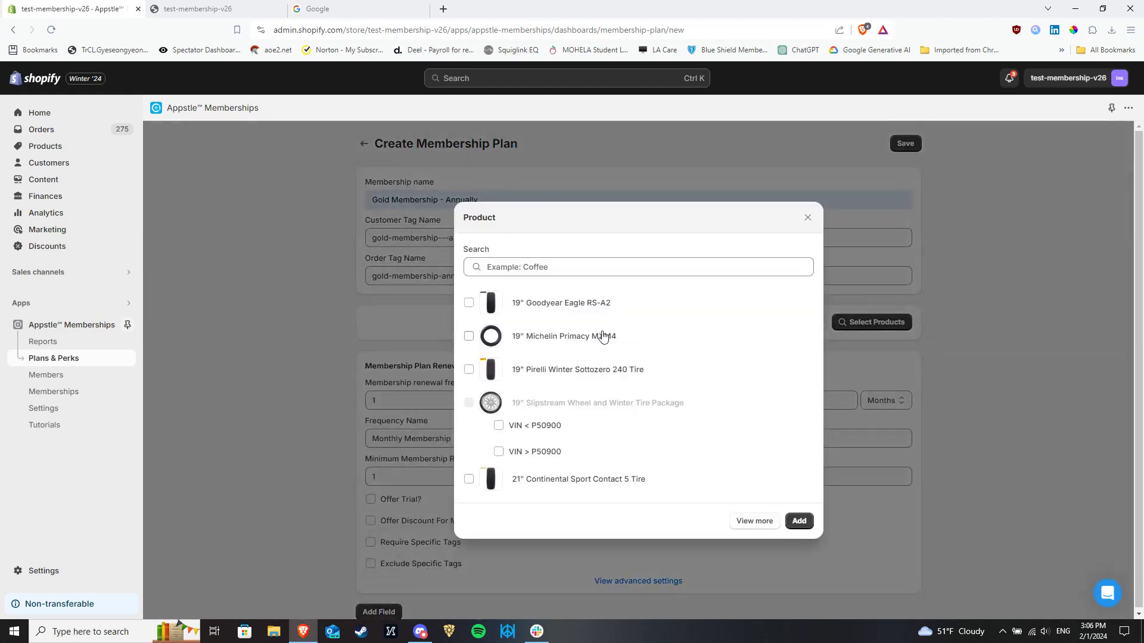
{"action": "left_click", "coordinate": [469, 302]}
{"action": "left_click", "coordinate": [469, 369]}
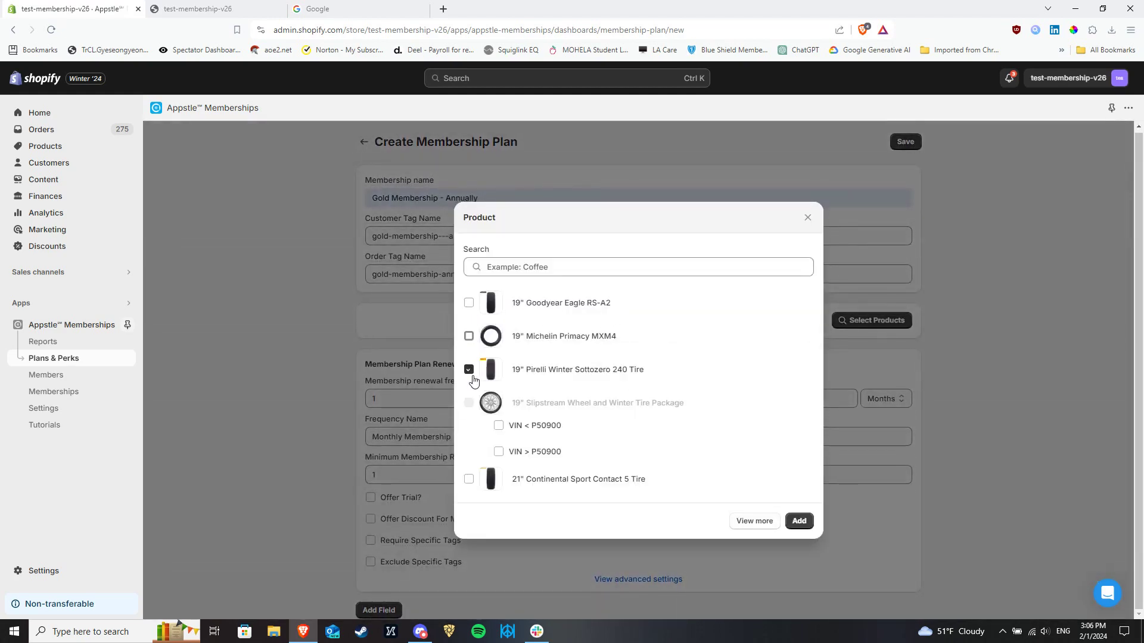
{"action": "left_click", "coordinate": [469, 479]}
{"action": "left_click", "coordinate": [694, 274]}
{"action": "type", "text": "gold"}
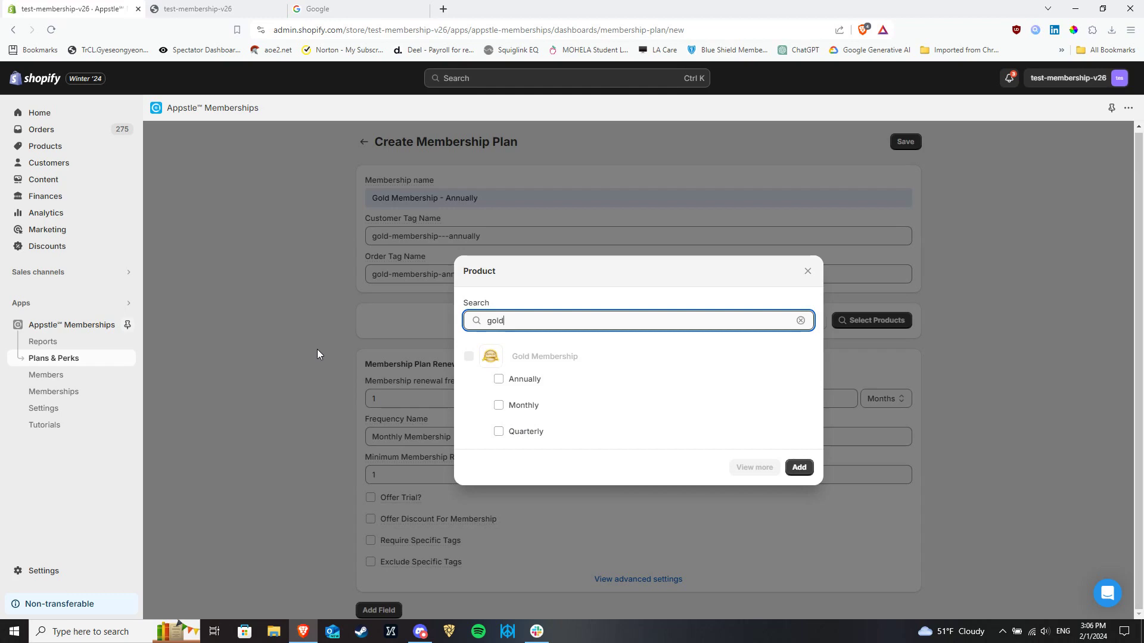
{"action": "left_click", "coordinate": [312, 303]}
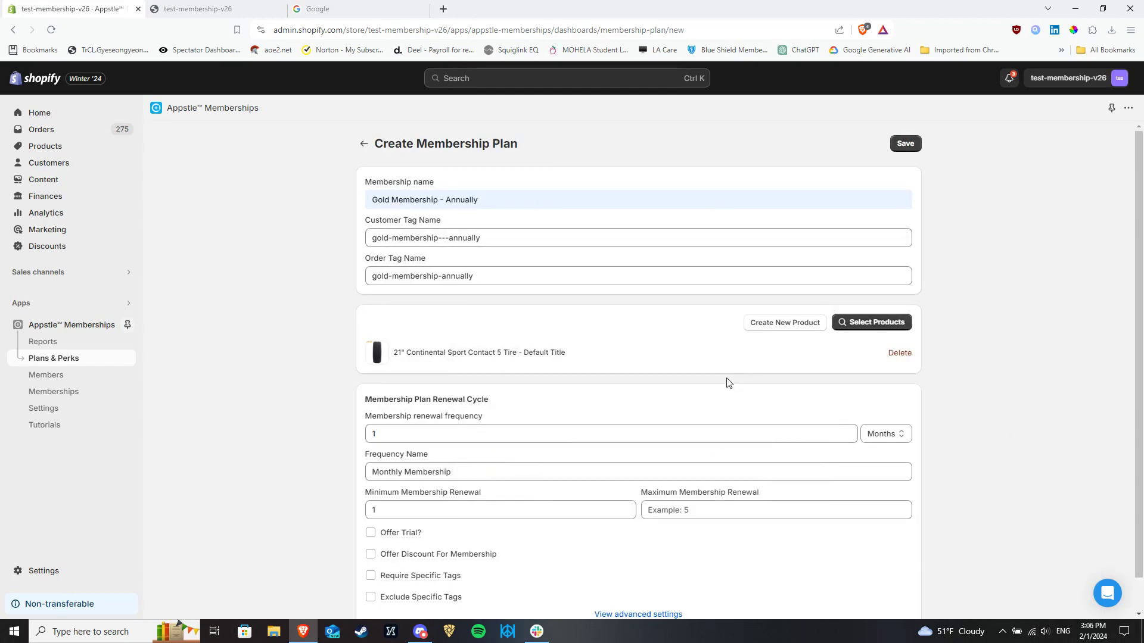
- Replace the tire in the plan's product selection with the Annually variant of Gold Membership
{"action": "left_click", "coordinate": [841, 324]}
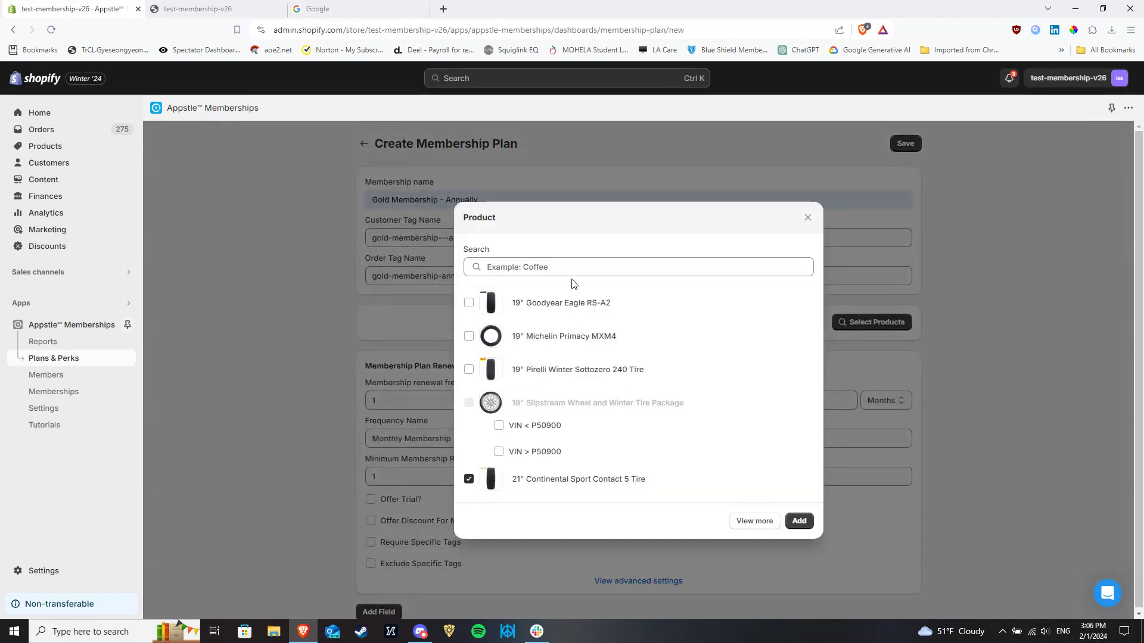
{"action": "left_click", "coordinate": [572, 269]}
{"action": "type", "text": "gold"}
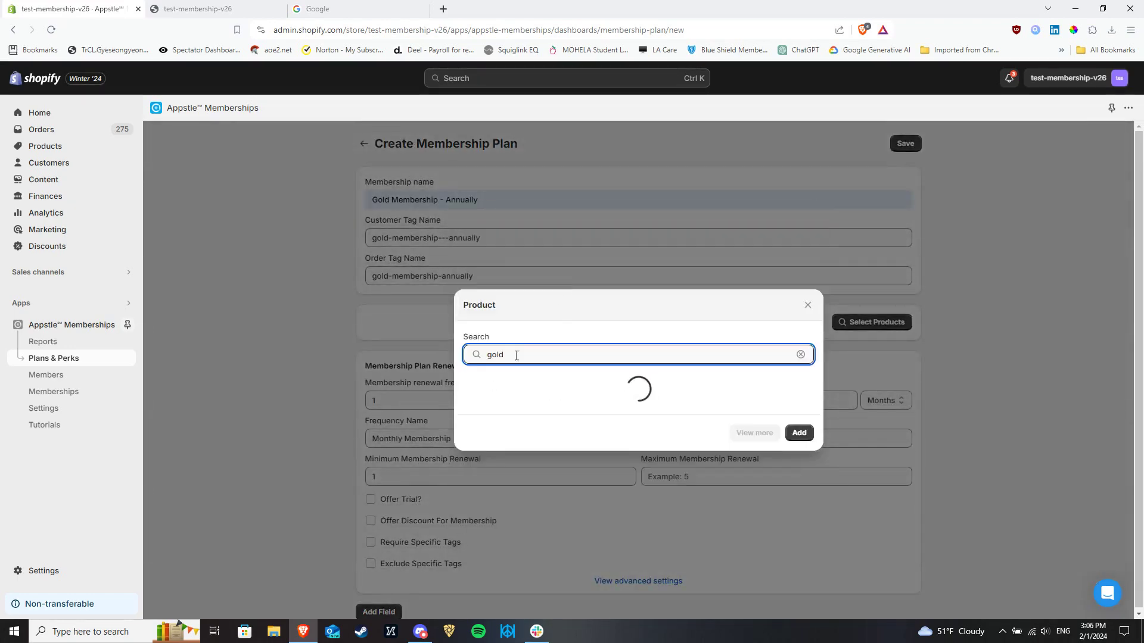
{"action": "left_click", "coordinate": [499, 382]}
{"action": "left_click", "coordinate": [798, 470]}
- Set the membership renewal frequency unit to Years, keeping the interval at 1
{"action": "scroll", "coordinate": [494, 360], "scroll_direction": "down", "scroll_amount": 1}
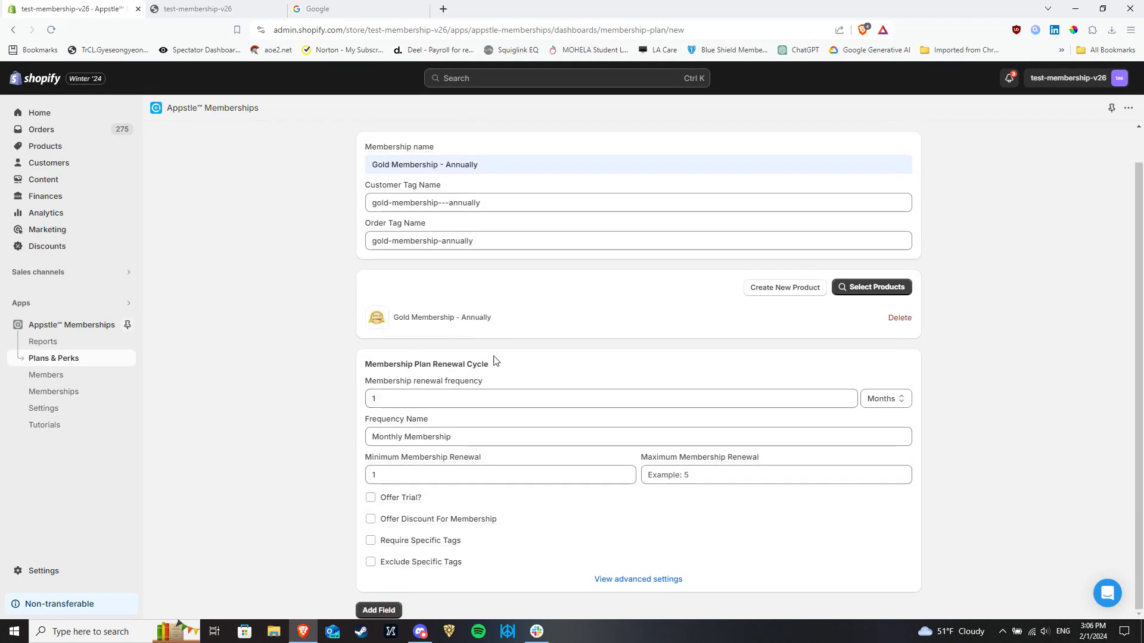
{"action": "left_click", "coordinate": [422, 399]}
{"action": "left_click_drag", "start_coordinate": [447, 399], "coordinate": [322, 400]}
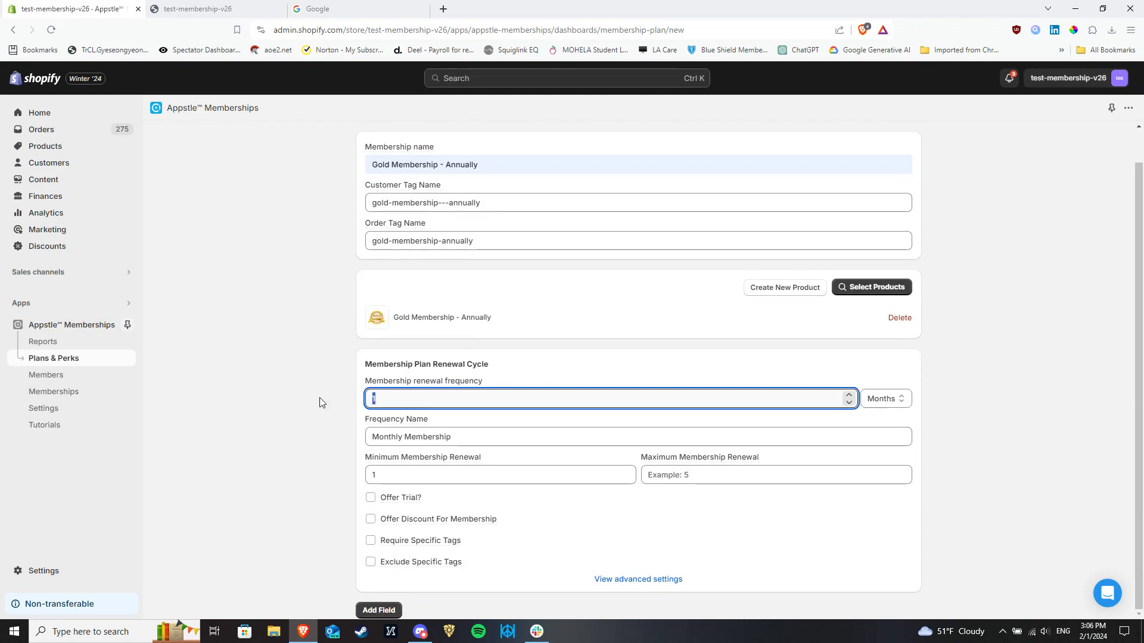
{"action": "left_click", "coordinate": [898, 408]}
{"action": "left_click", "coordinate": [885, 446]}
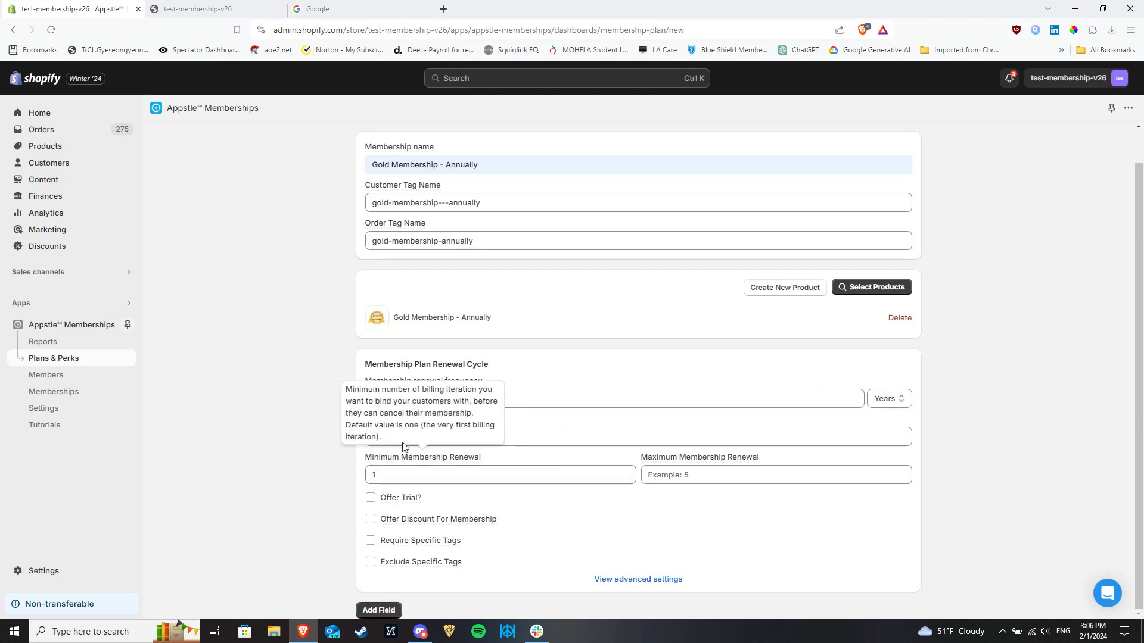
- Rename the renewal cycle's frequency to "Annual Membership"
{"action": "left_click", "coordinate": [534, 434]}
{"action": "key", "text": "ctrl+a"}
{"action": "type", "text": "Annu"}
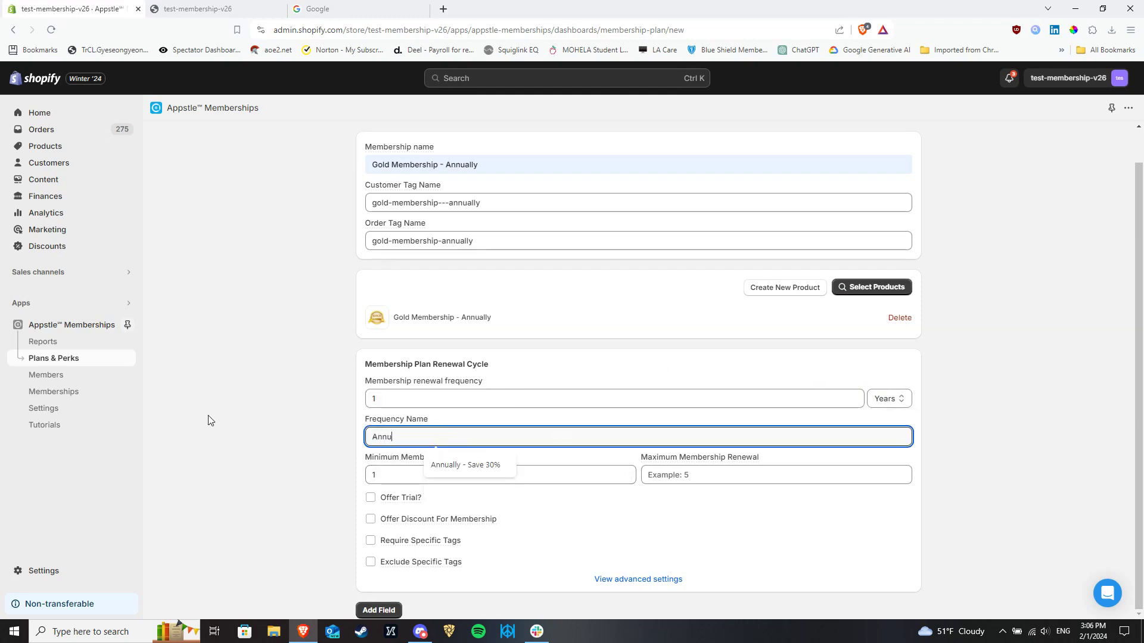
{"action": "type", "text": "al"}
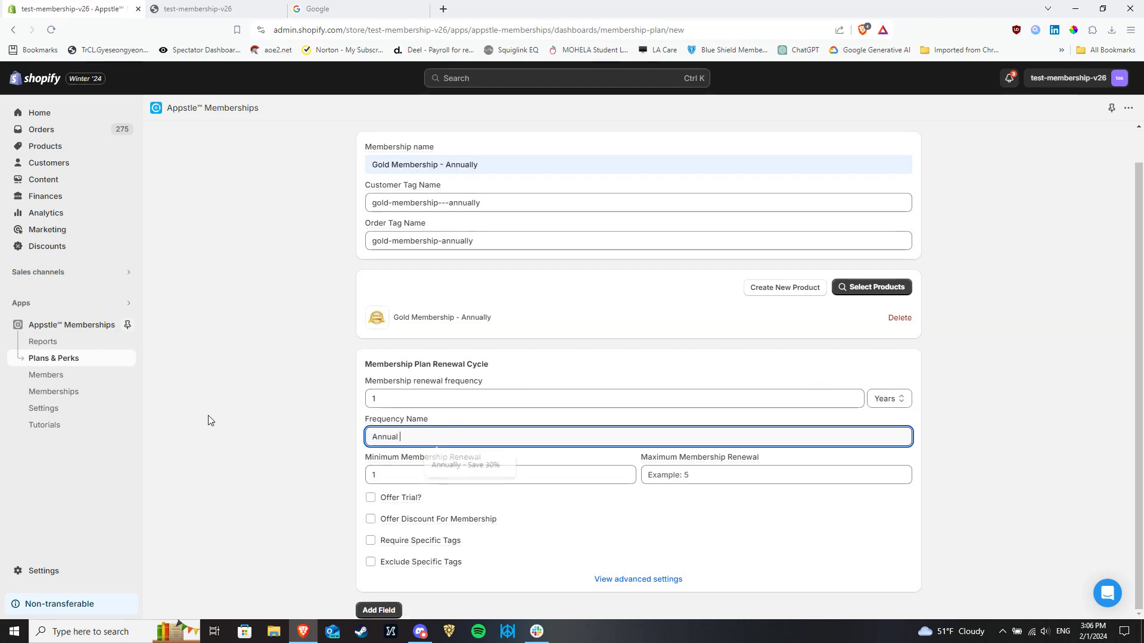
{"action": "type", "text": " Membership"}
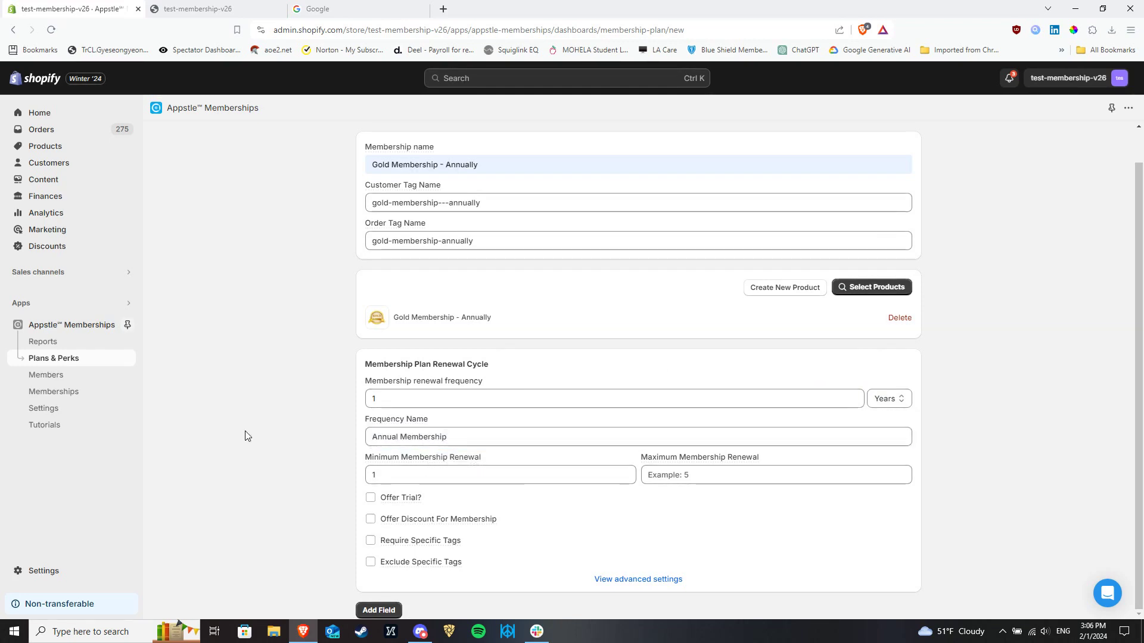
{"action": "left_click", "coordinate": [286, 479]}
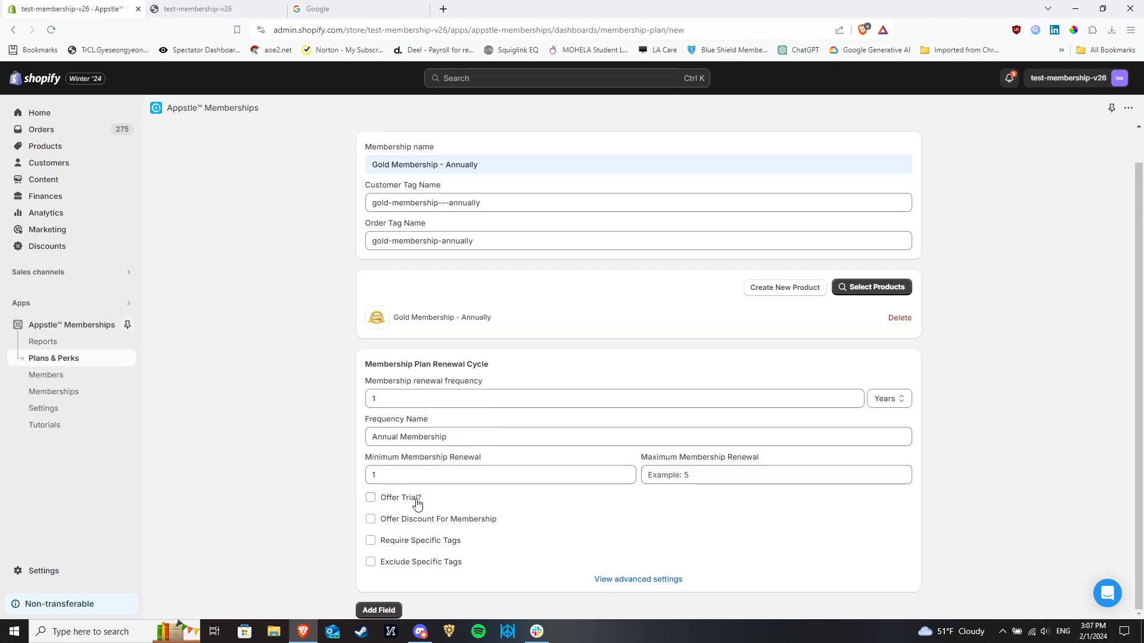
- Try the membership discount and trial offer options, and switch both off again
{"action": "mouse_move", "coordinate": [415, 504]}
{"action": "mouse_move", "coordinate": [409, 525]}
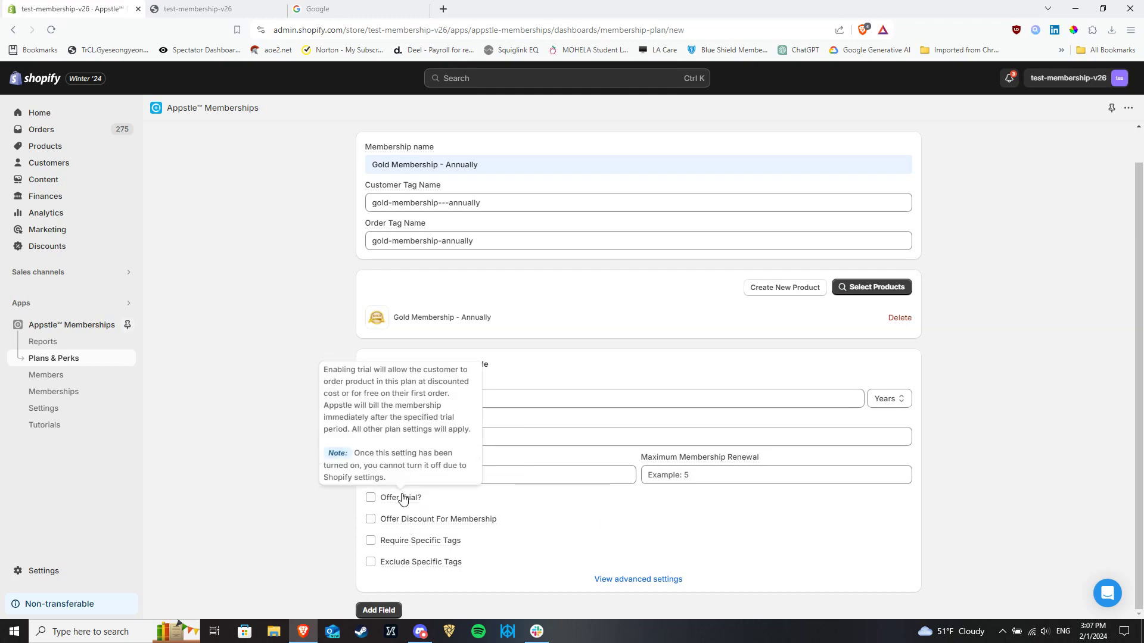
{"action": "left_click", "coordinate": [371, 519]}
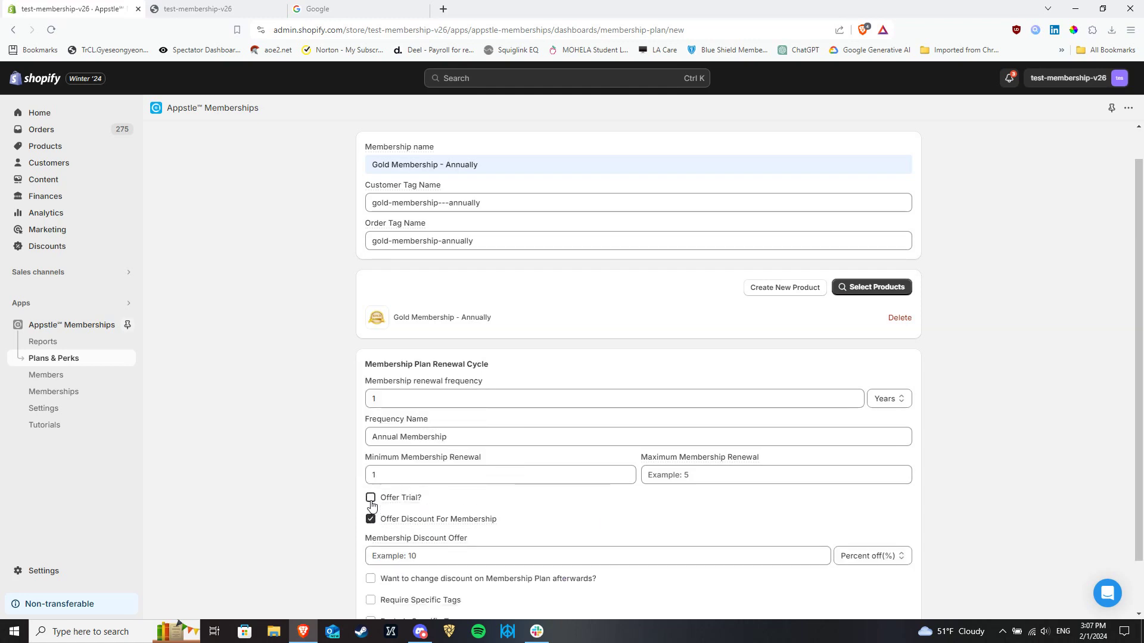
{"action": "left_click", "coordinate": [371, 501]}
{"action": "scroll", "coordinate": [357, 507], "scroll_direction": "down", "scroll_amount": 2}
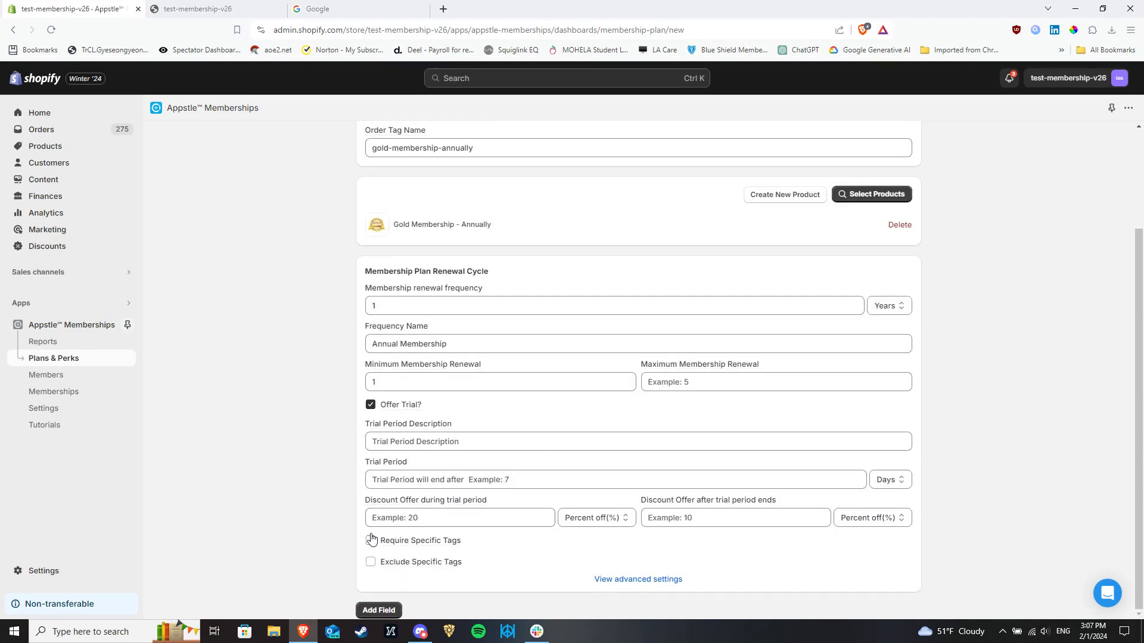
{"action": "left_click", "coordinate": [371, 405]}
{"action": "left_click", "coordinate": [371, 475]}
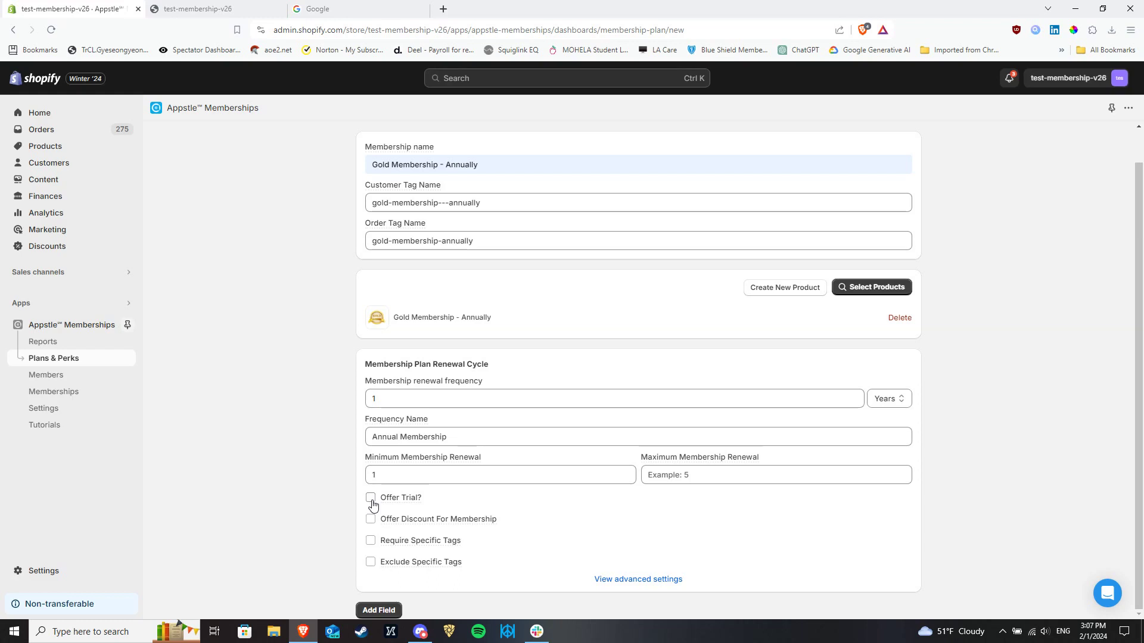
- Enable the trial offer to review its description, period and discount settings, and disable it again
{"action": "left_click", "coordinate": [371, 498]}
{"action": "scroll", "coordinate": [313, 471], "scroll_direction": "down", "scroll_amount": 2}
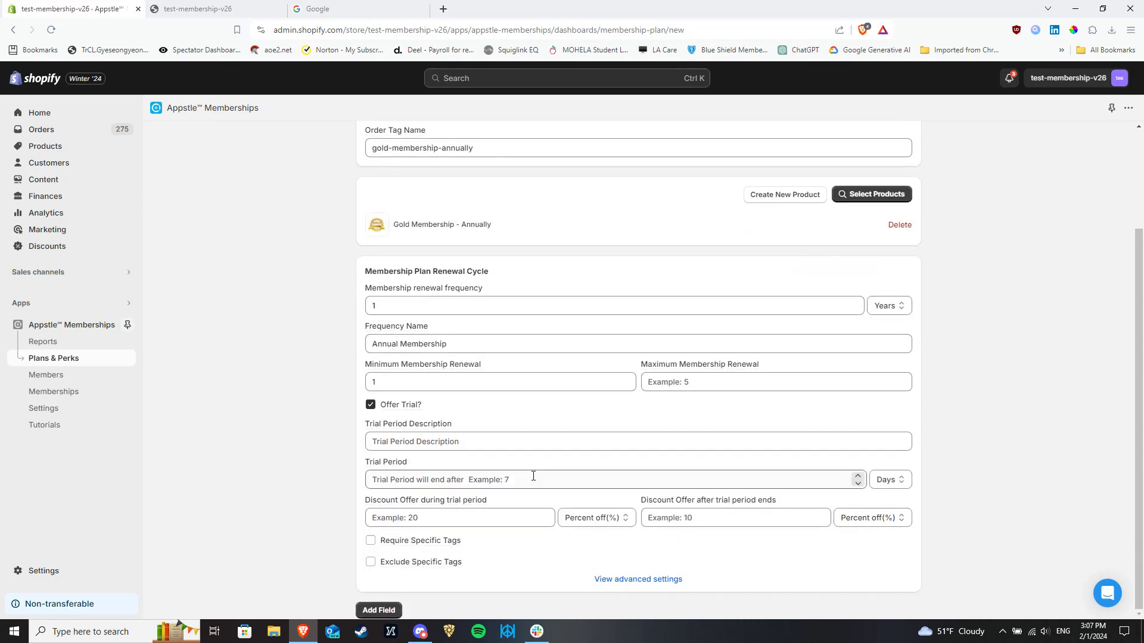
{"action": "scroll", "coordinate": [572, 444], "scroll_direction": "up", "scroll_amount": 3}
{"action": "scroll", "coordinate": [631, 449], "scroll_direction": "down", "scroll_amount": 1}
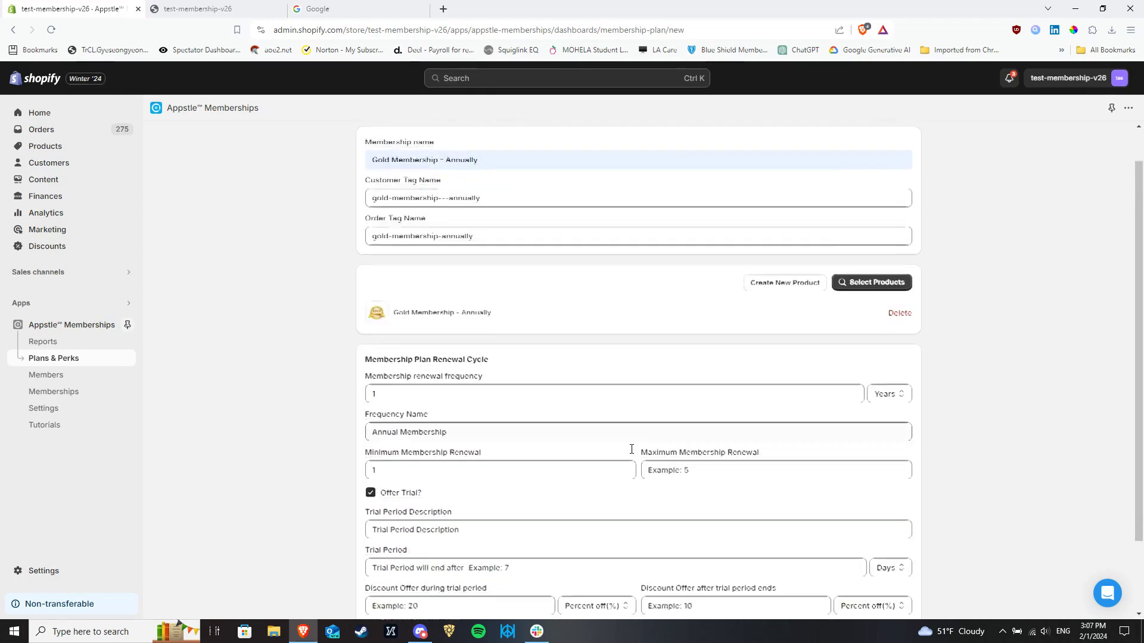
{"action": "scroll", "coordinate": [632, 449], "scroll_direction": "down", "scroll_amount": 2}
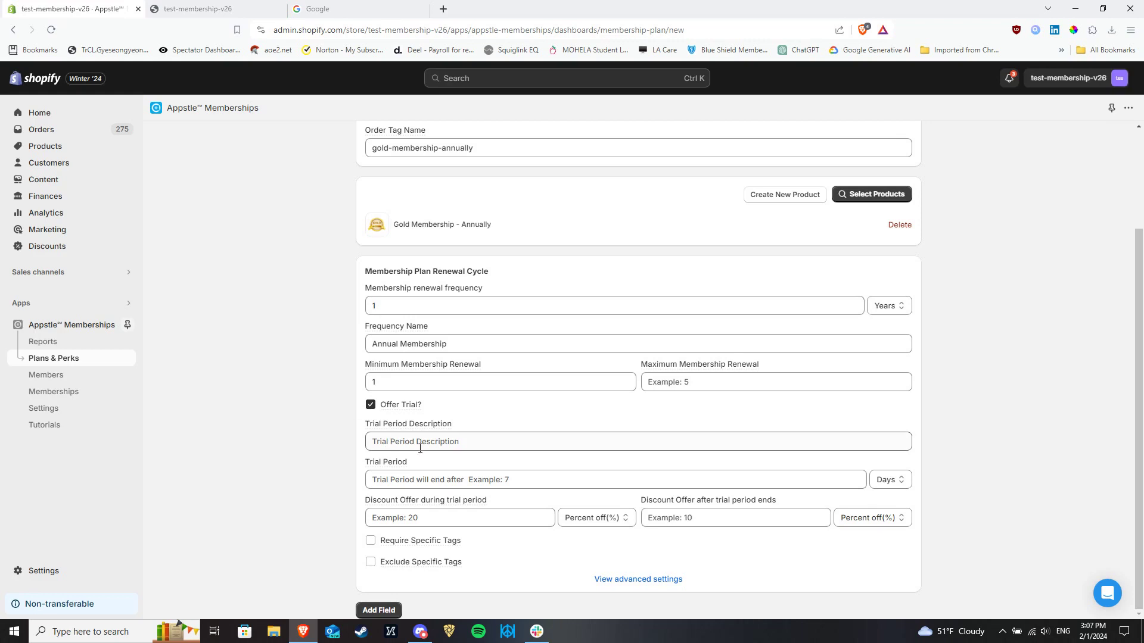
{"action": "left_click", "coordinate": [370, 405]}
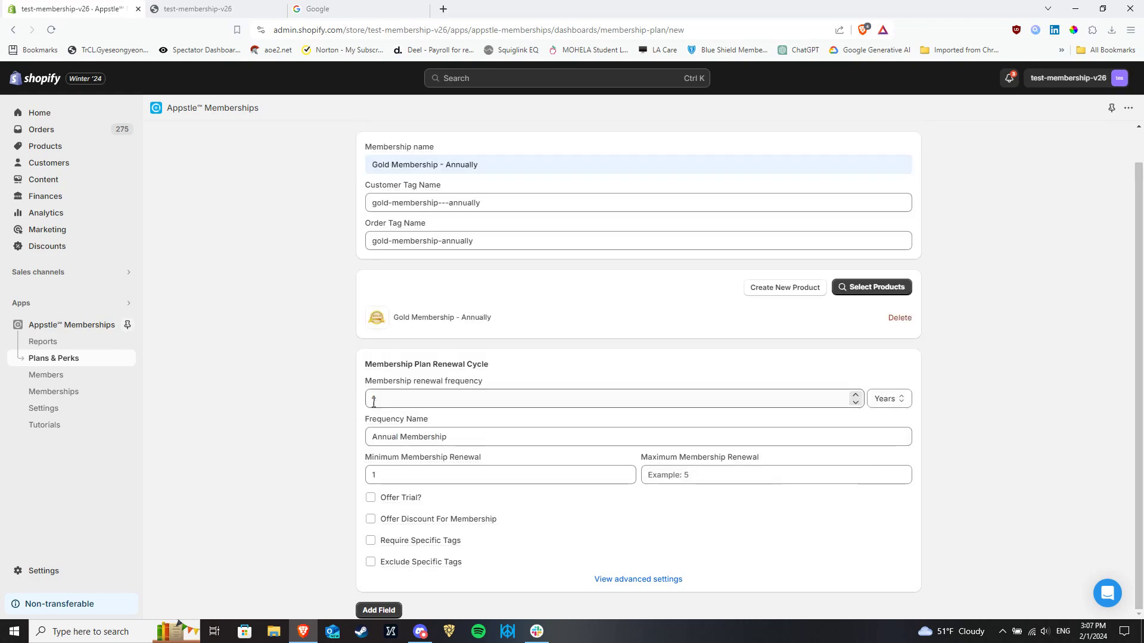
- Enable the membership discount offer and look through its discount type choices
{"action": "left_click", "coordinate": [370, 519]}
{"action": "scroll", "coordinate": [475, 541], "scroll_direction": "down", "scroll_amount": 1}
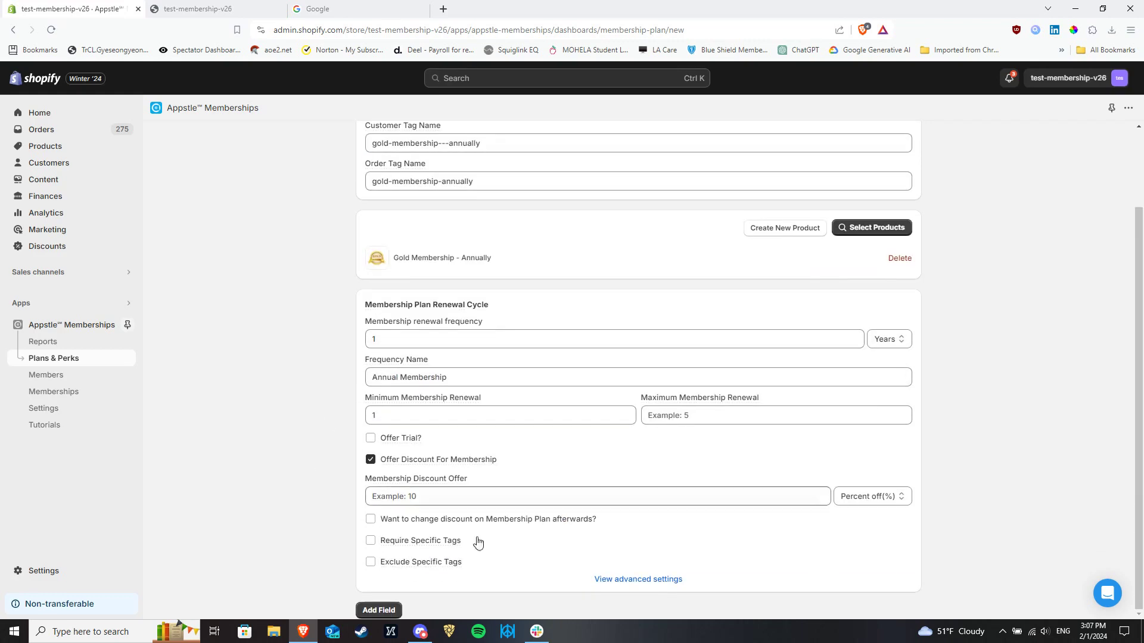
{"action": "left_click", "coordinate": [519, 497]}
{"action": "left_click", "coordinate": [870, 497]}
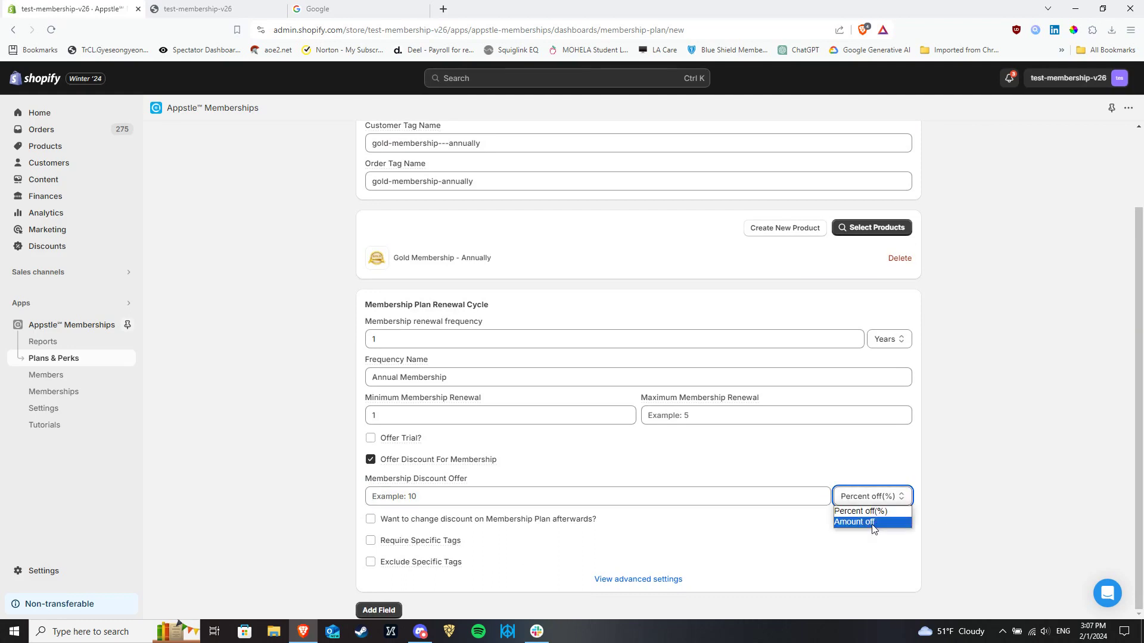
{"action": "left_click", "coordinate": [707, 502]}
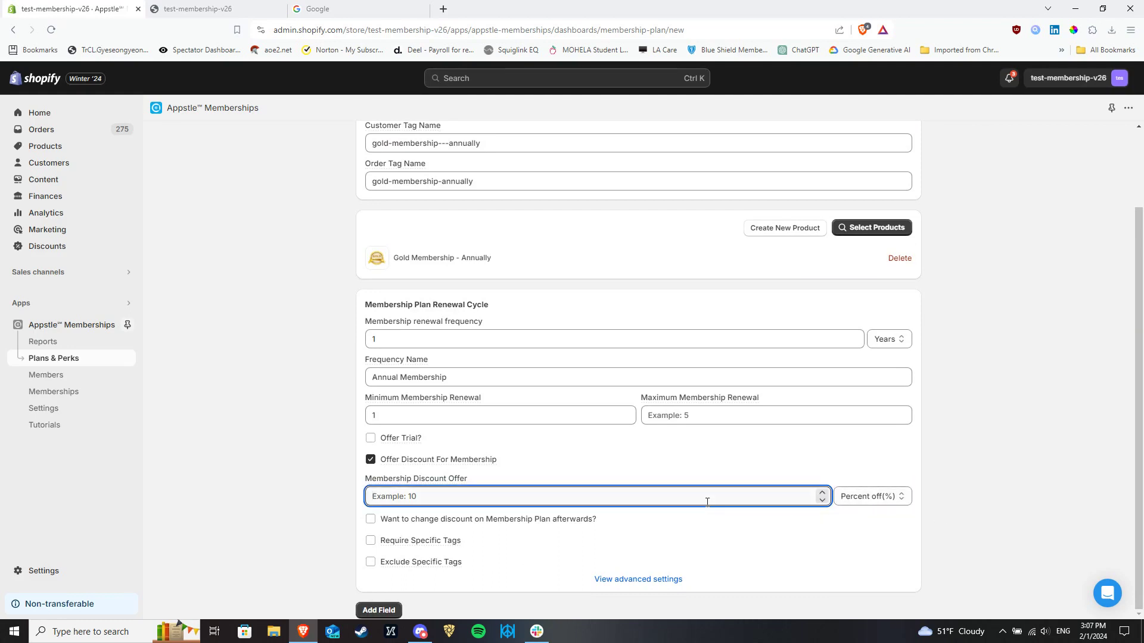
- Try changing the membership discount to 20 percent after 2 cycles, and switch both discount options off again
{"action": "left_click", "coordinate": [370, 518]}
{"action": "scroll", "coordinate": [374, 513], "scroll_direction": "down", "scroll_amount": 1}
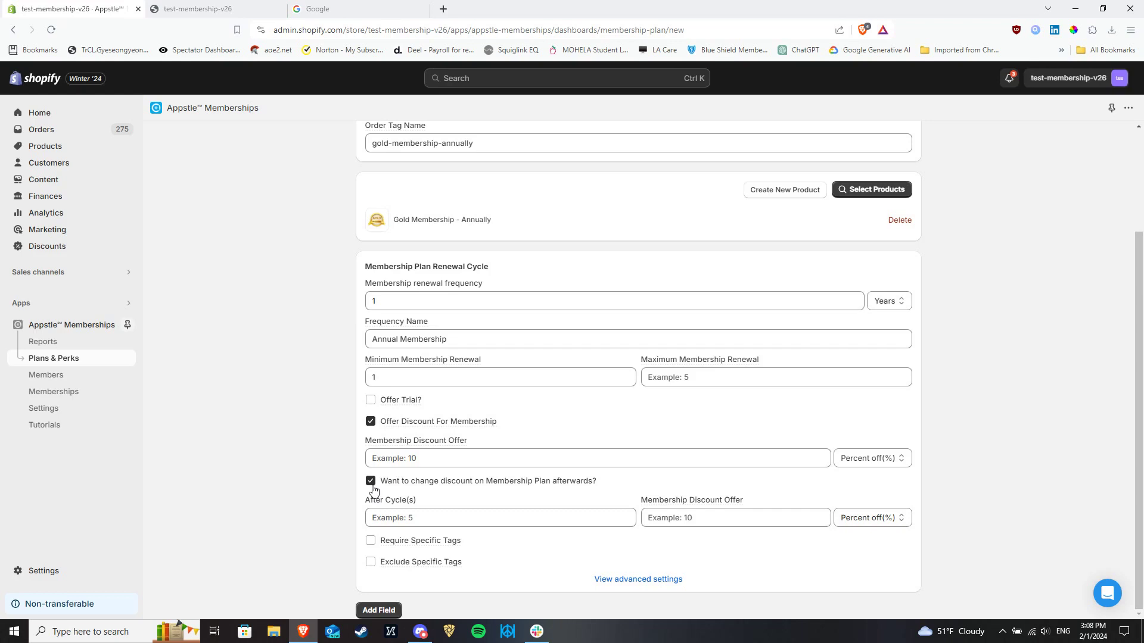
{"action": "left_click", "coordinate": [475, 519]}
{"action": "type", "text": "2"}
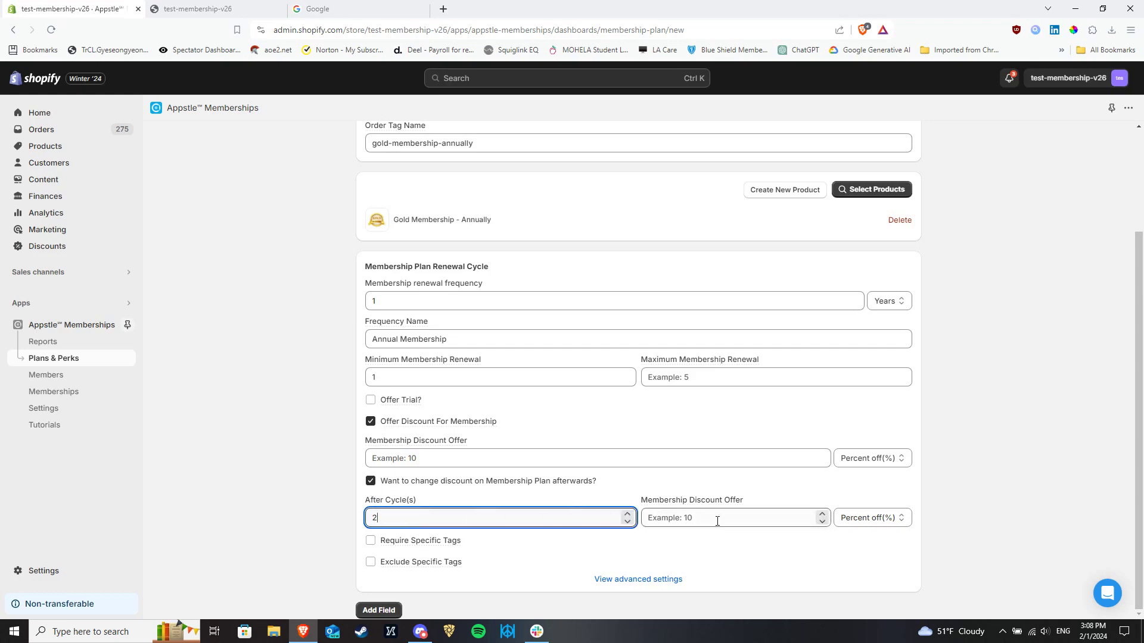
{"action": "left_click", "coordinate": [721, 520]}
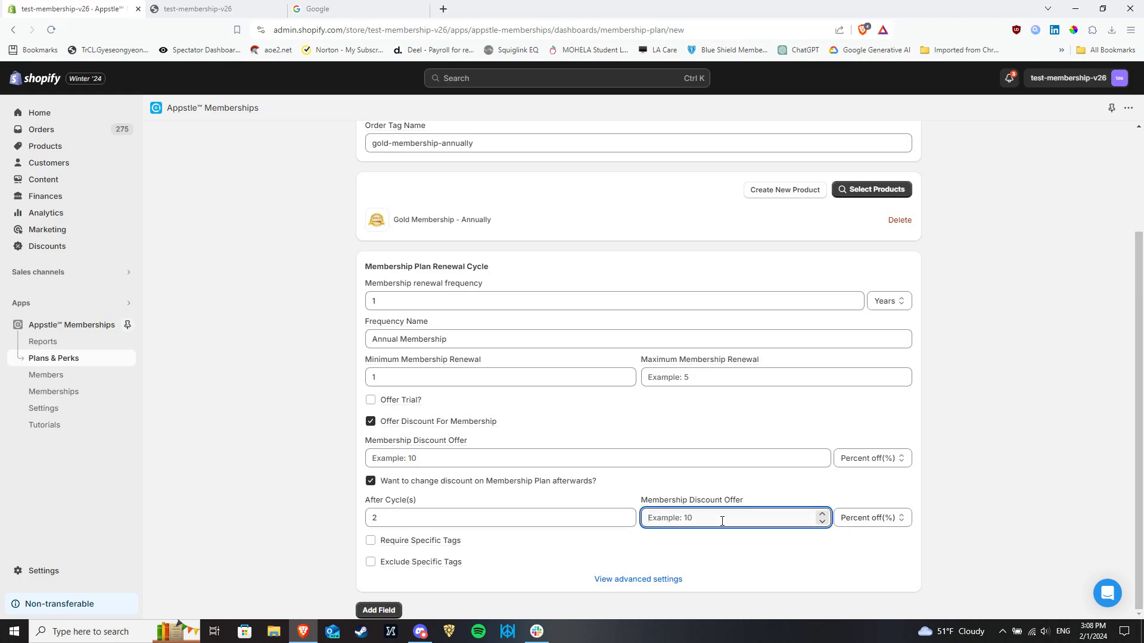
{"action": "type", "text": "20"}
{"action": "left_click", "coordinate": [869, 517]}
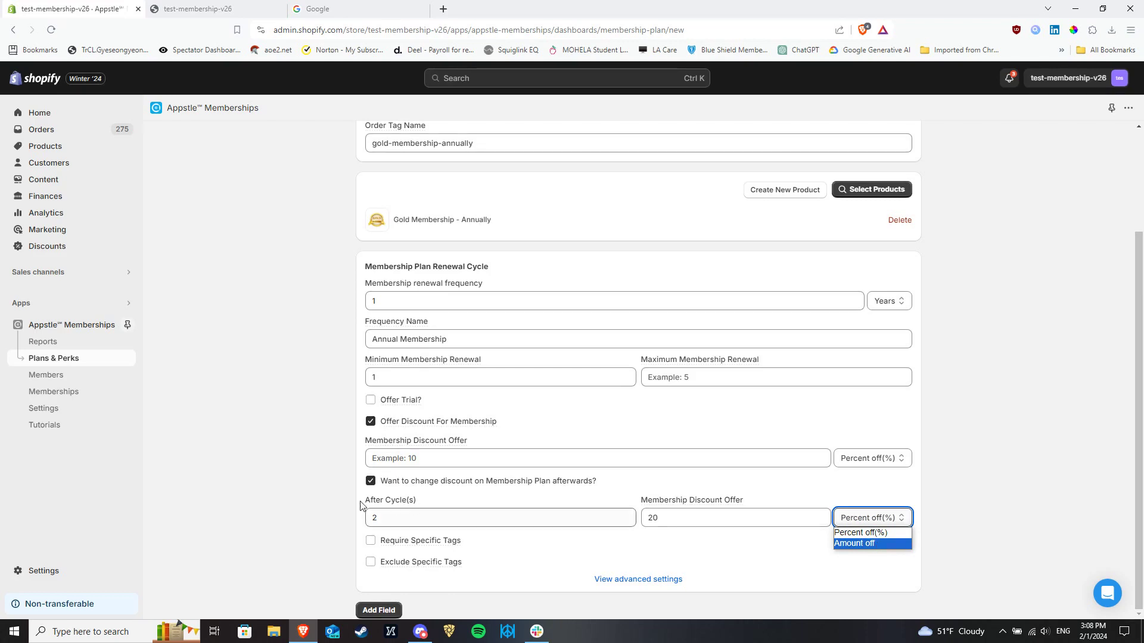
{"action": "left_click", "coordinate": [291, 494]}
{"action": "left_click", "coordinate": [372, 483]}
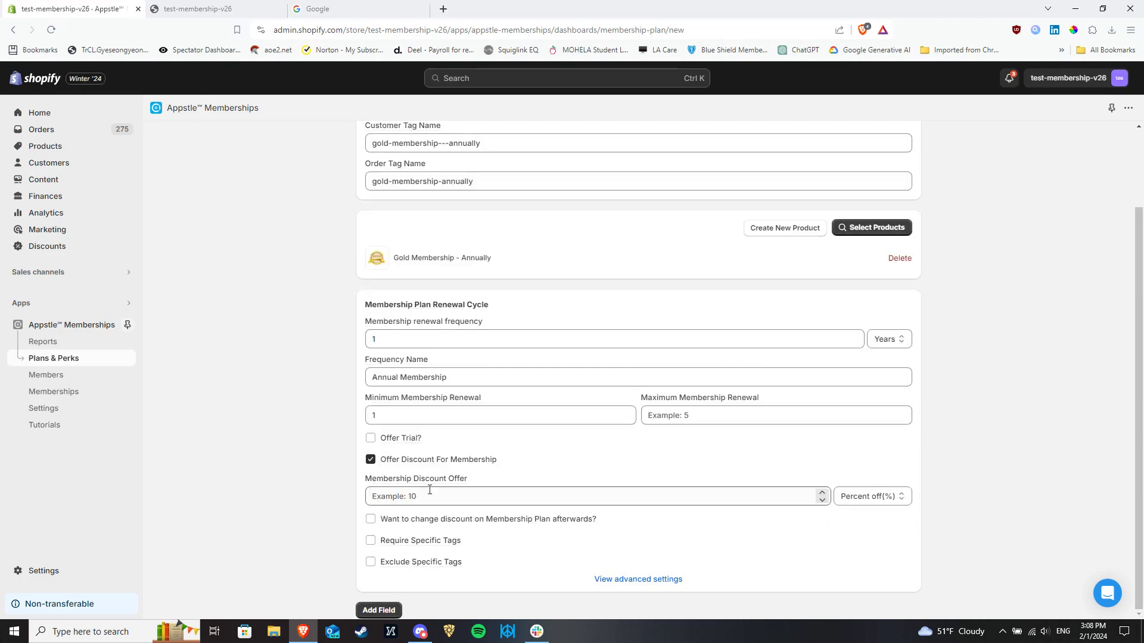
{"action": "left_click", "coordinate": [370, 461]}
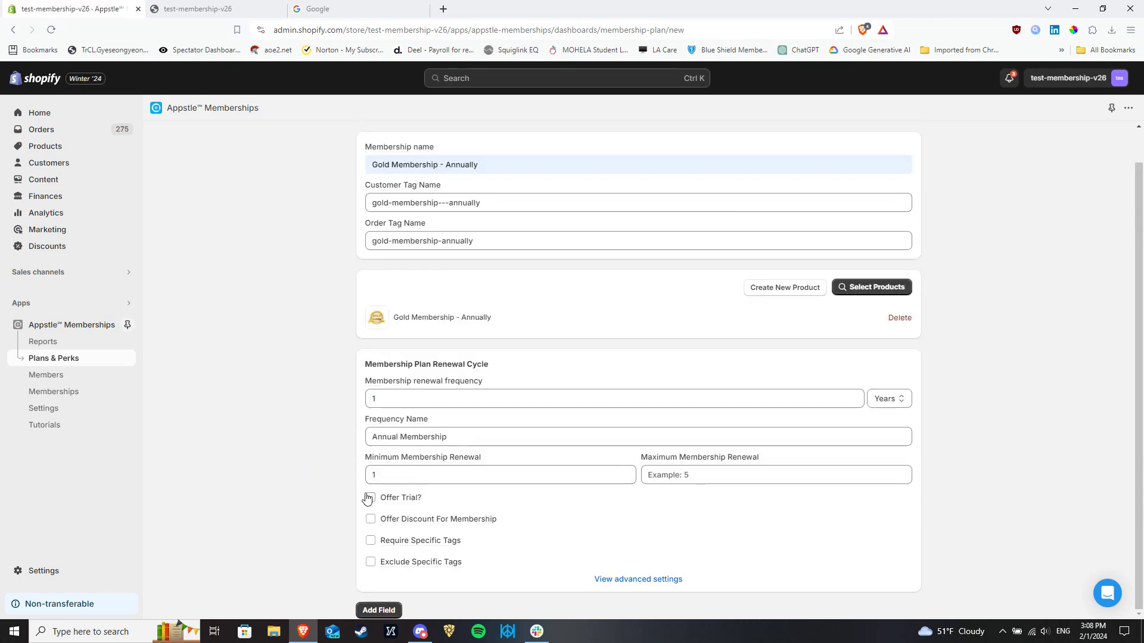
- Enable the trial offer, look at the description suggestions and set the trial period to 1 day
{"action": "left_click", "coordinate": [370, 498]}
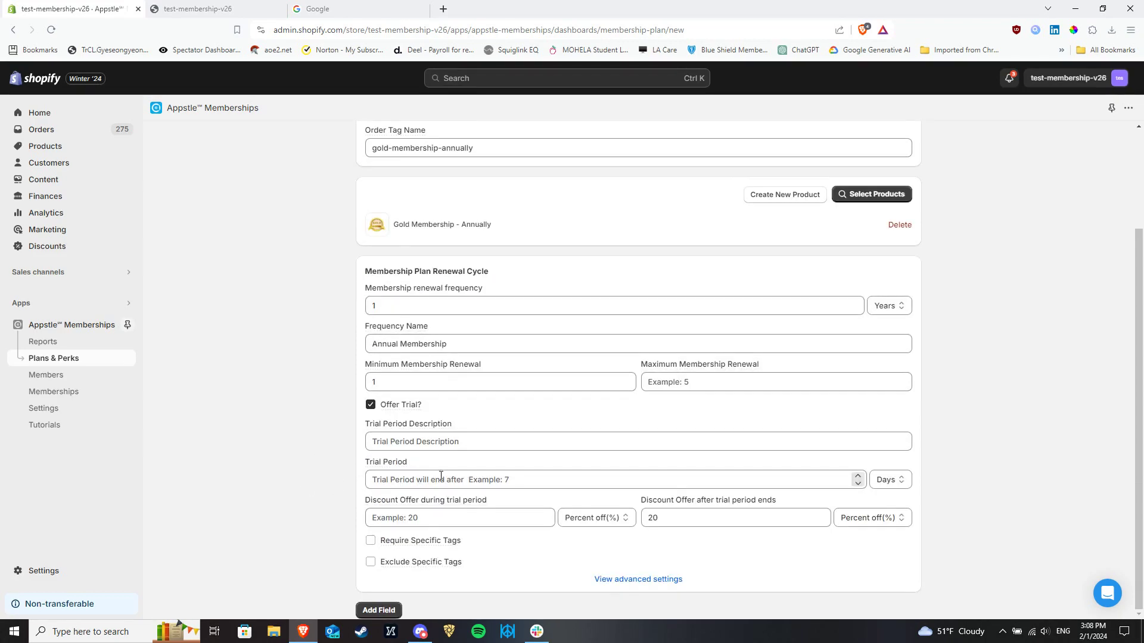
{"action": "left_click", "coordinate": [482, 445]}
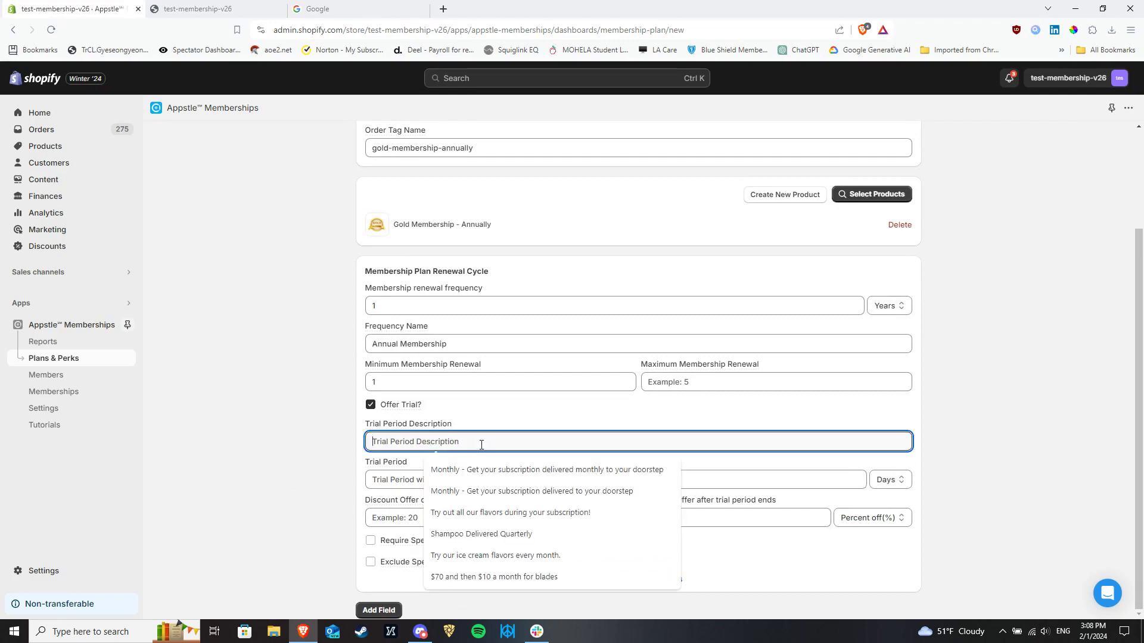
{"action": "left_click", "coordinate": [422, 441]}
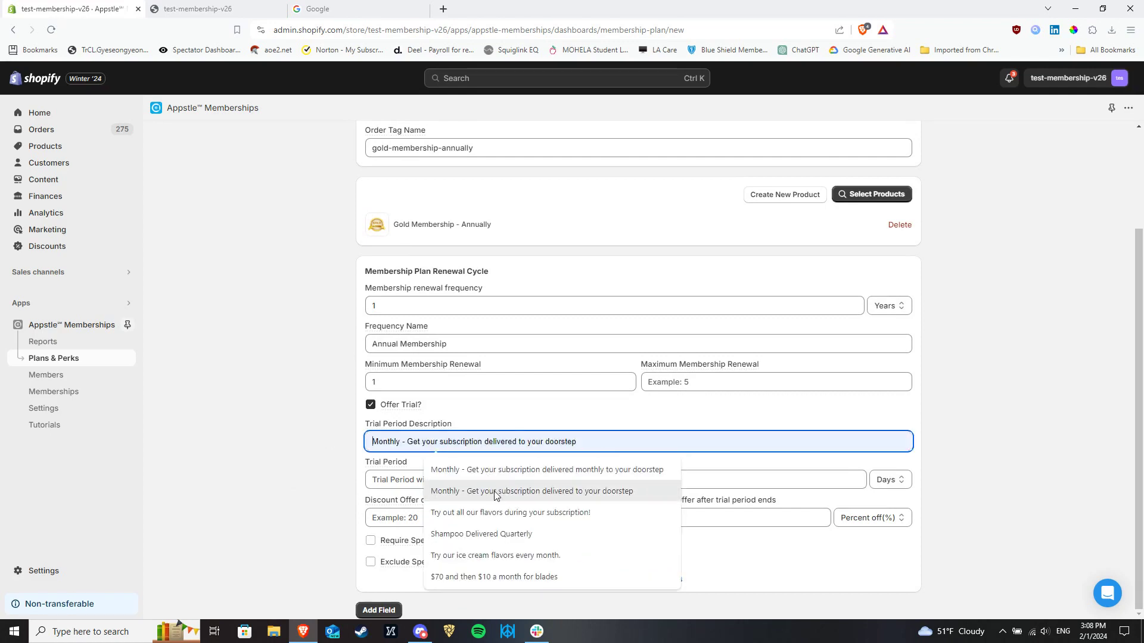
{"action": "left_click", "coordinate": [387, 447]}
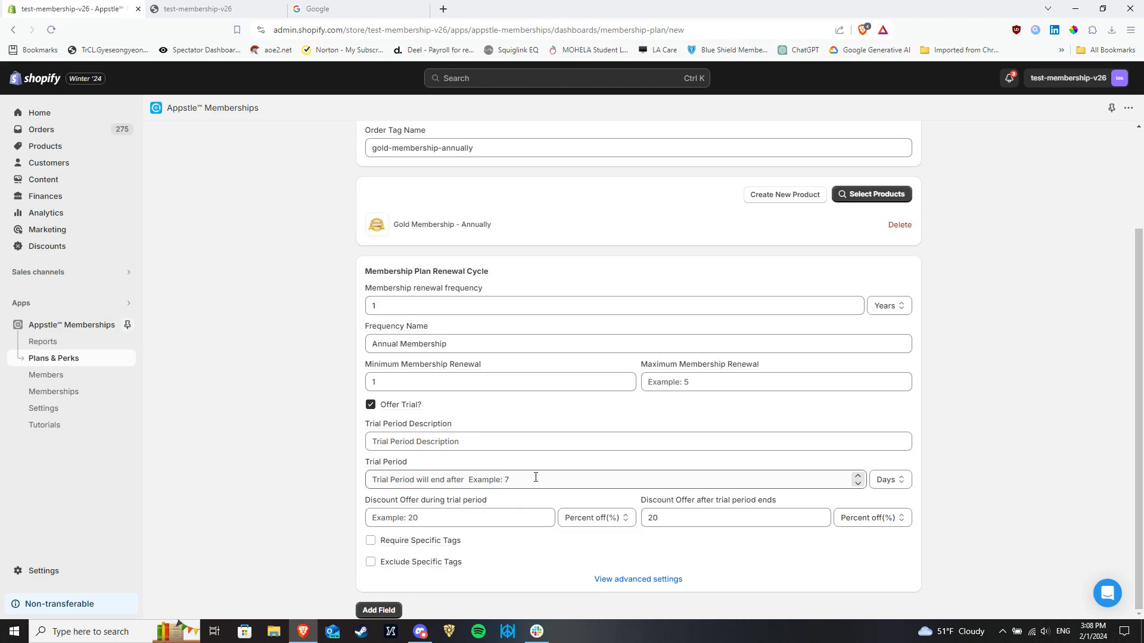
{"action": "left_click", "coordinate": [745, 484]}
{"action": "type", "text": "1"}
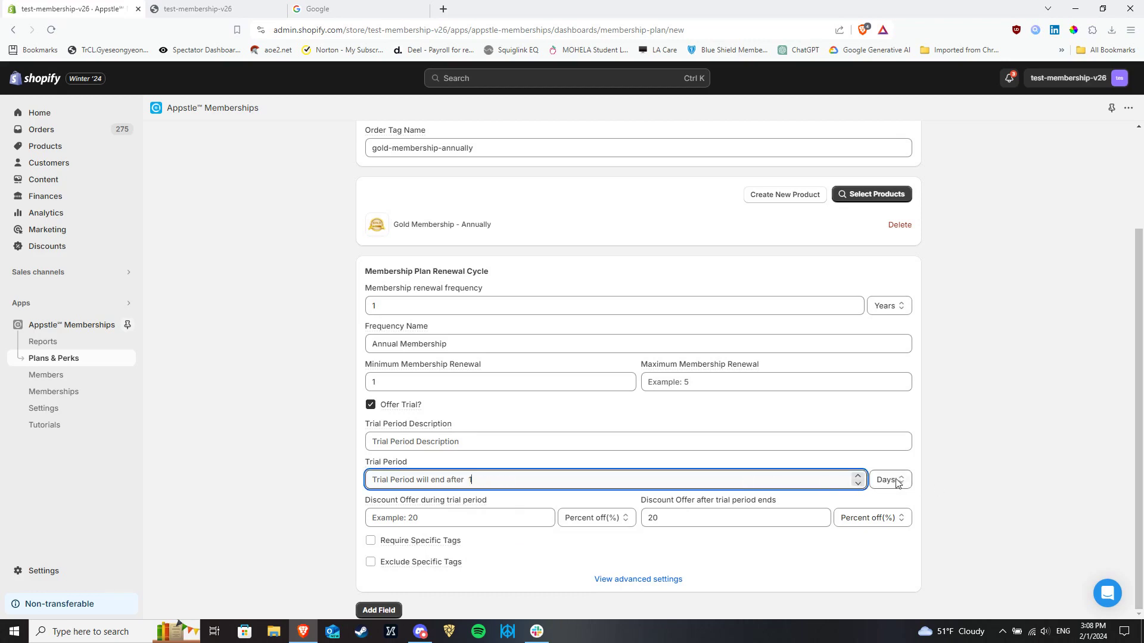
{"action": "left_click", "coordinate": [899, 483]}
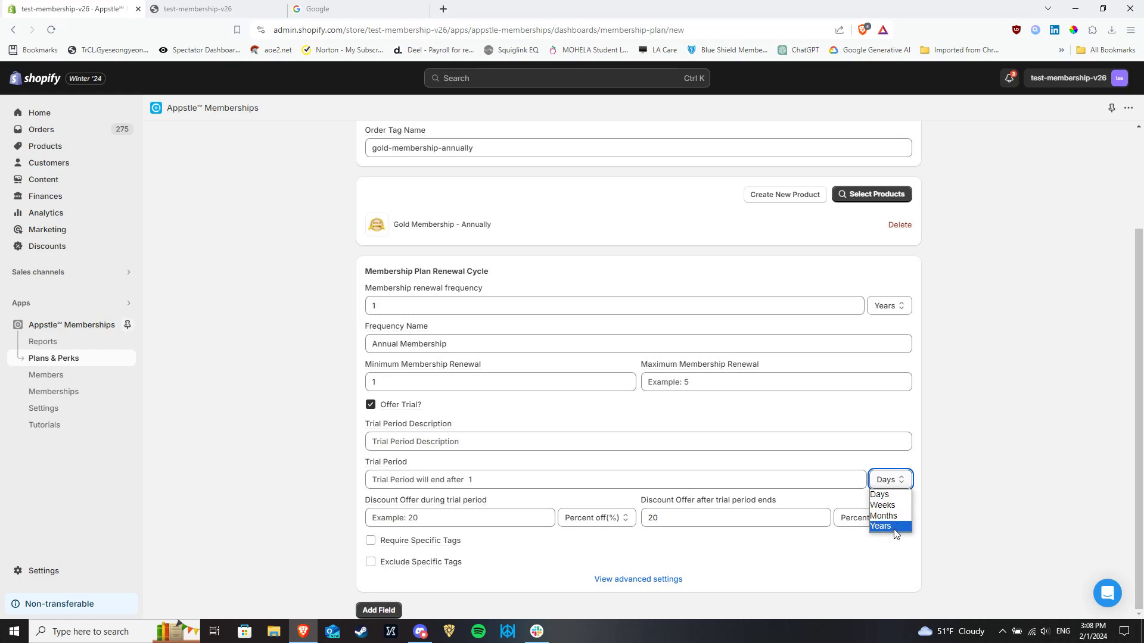
{"action": "left_click", "coordinate": [983, 463]}
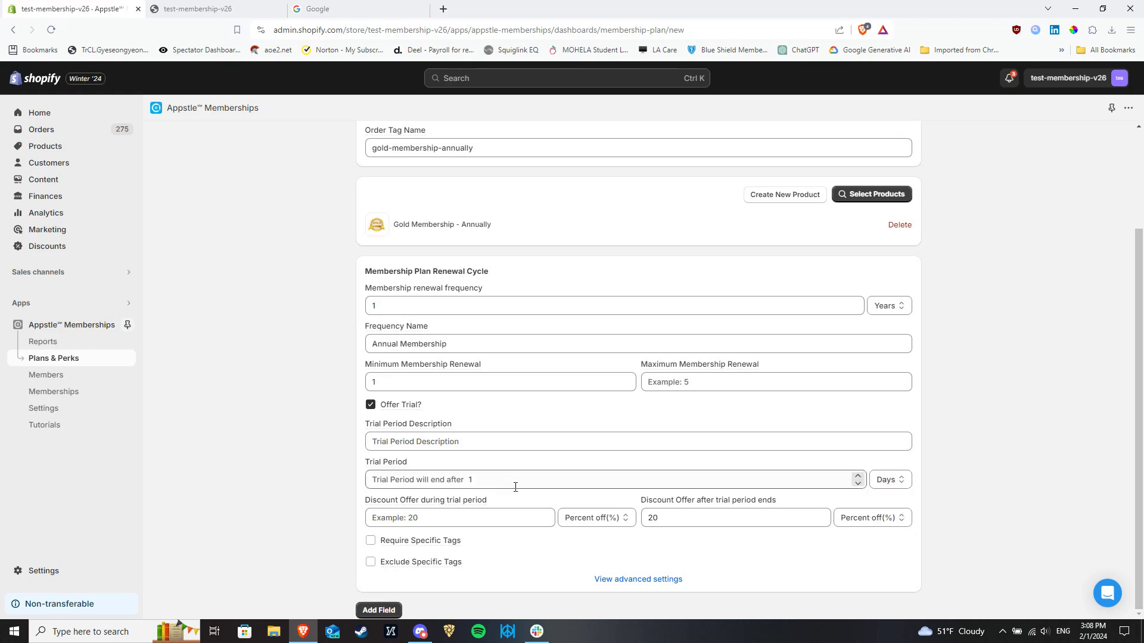
- Try a trial discount of 20 percent with 0 percent after the trial, and disable the trial offer
{"action": "left_click", "coordinate": [453, 520]}
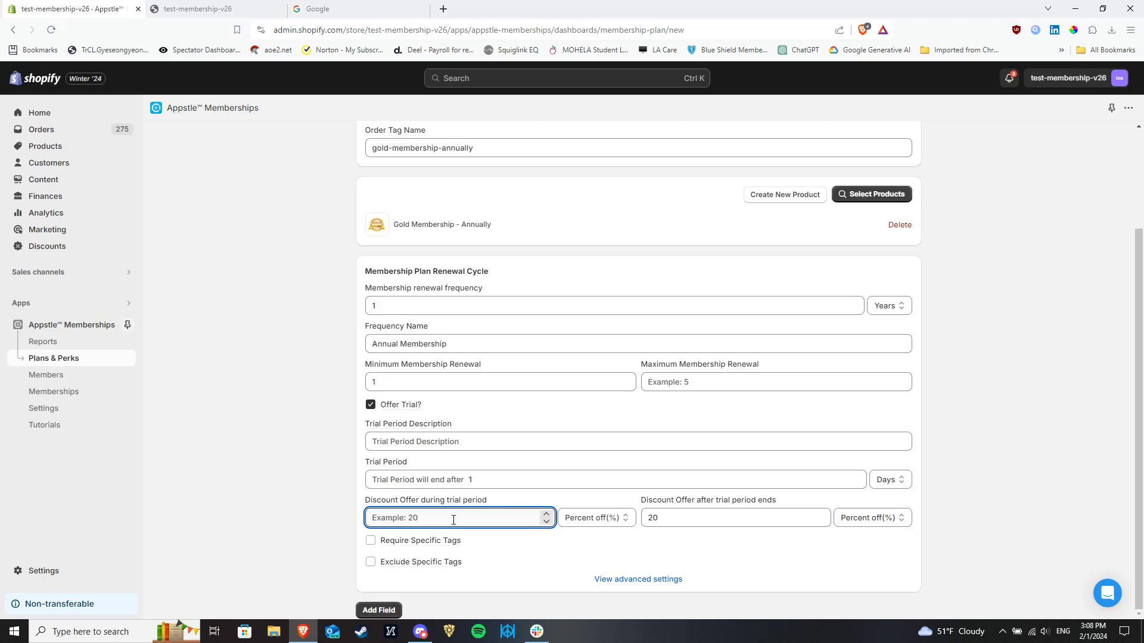
{"action": "type", "text": "20"}
{"action": "left_click", "coordinate": [598, 523]}
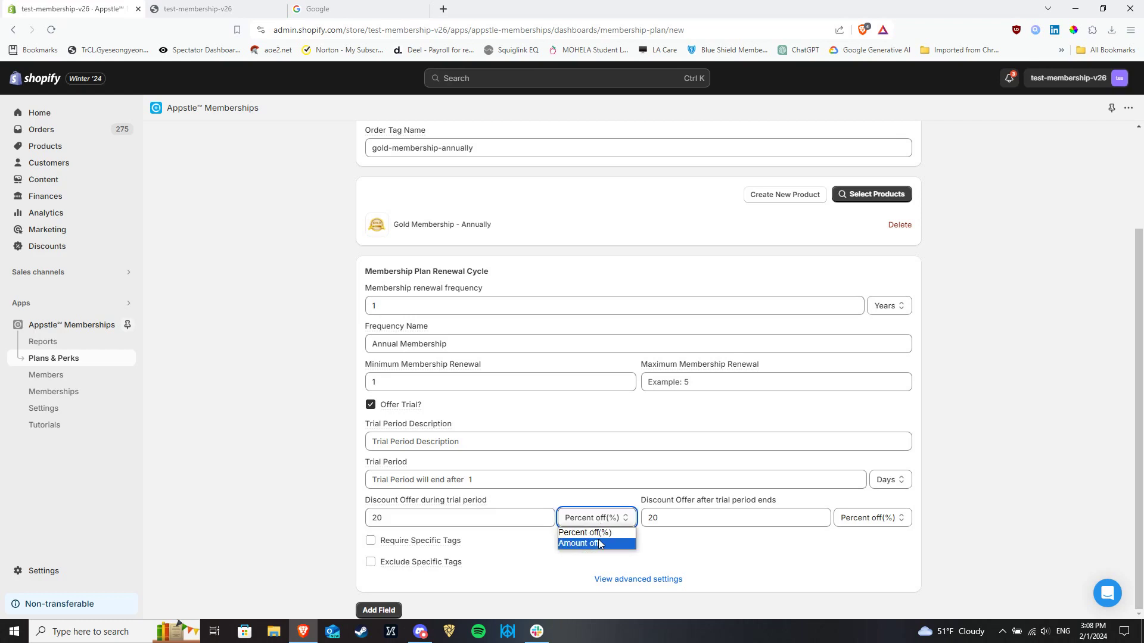
{"action": "left_click", "coordinate": [727, 524]}
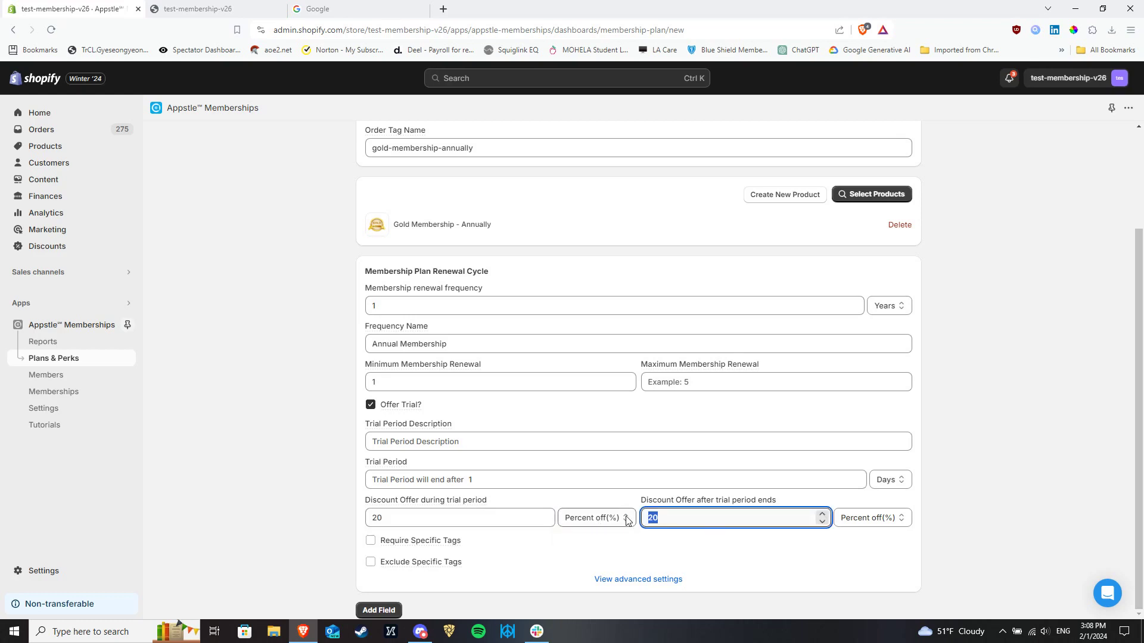
{"action": "type", "text": "0"}
{"action": "left_click", "coordinate": [896, 518]}
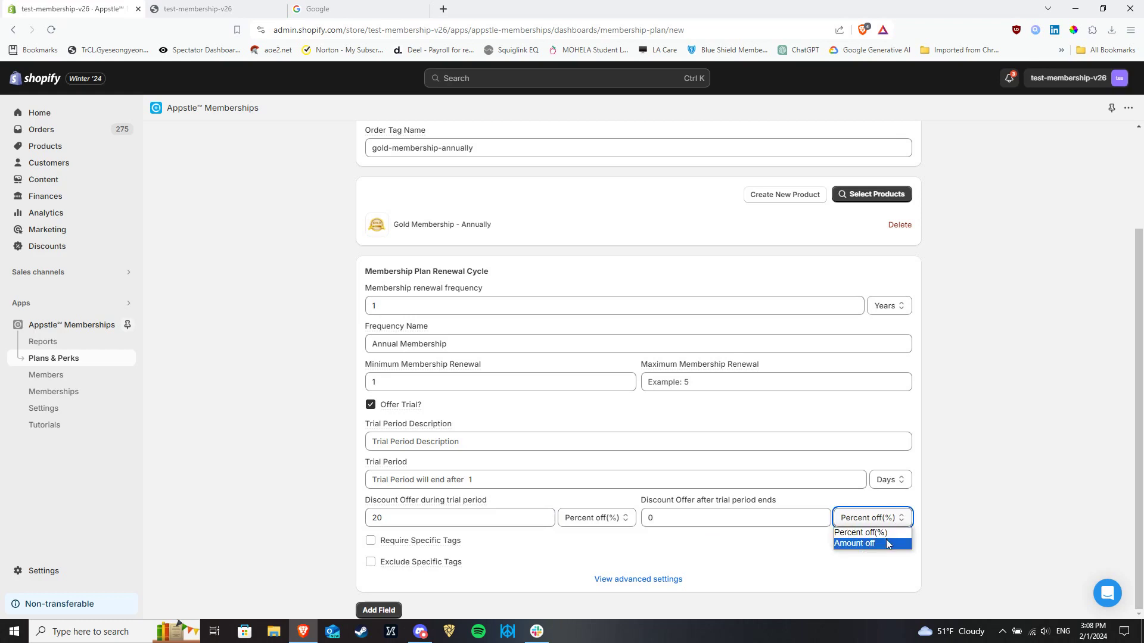
{"action": "key", "text": "Up"}
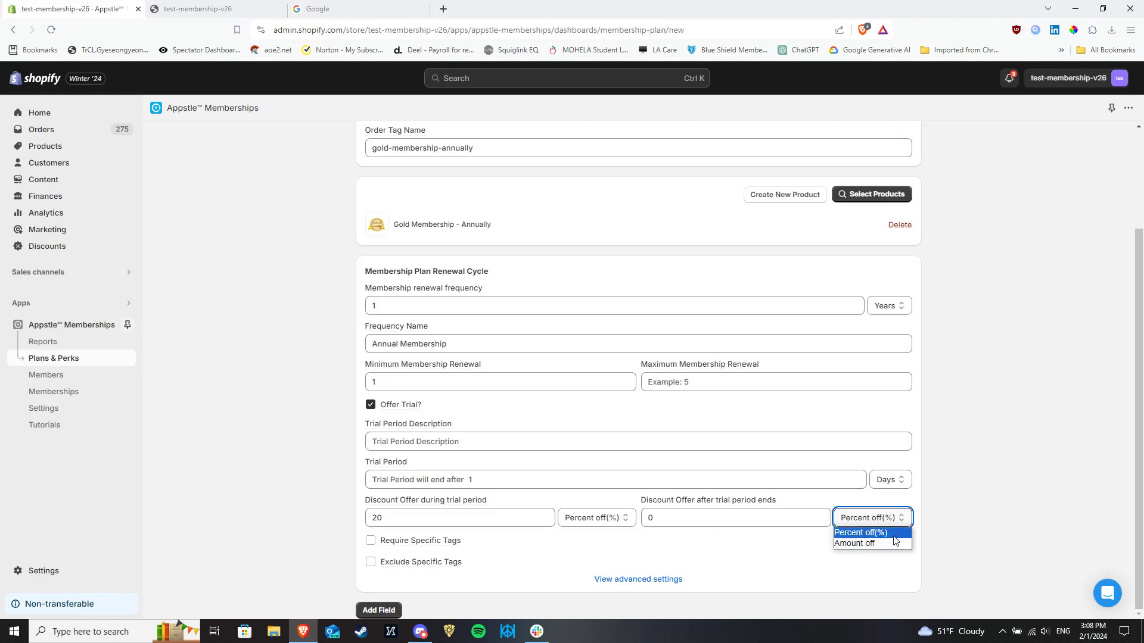
{"action": "left_click", "coordinate": [989, 503]}
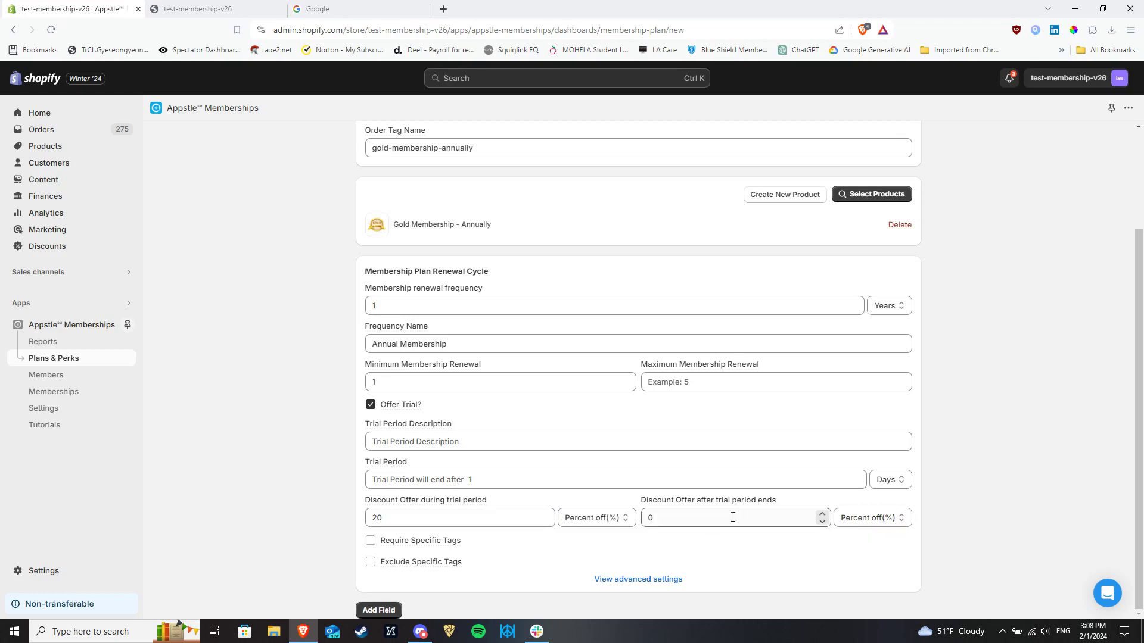
{"action": "left_click", "coordinate": [370, 405]}
- Show the advanced renewal settings and add a form field, reviewing its types and keeping Text Field
{"action": "left_click", "coordinate": [638, 579]}
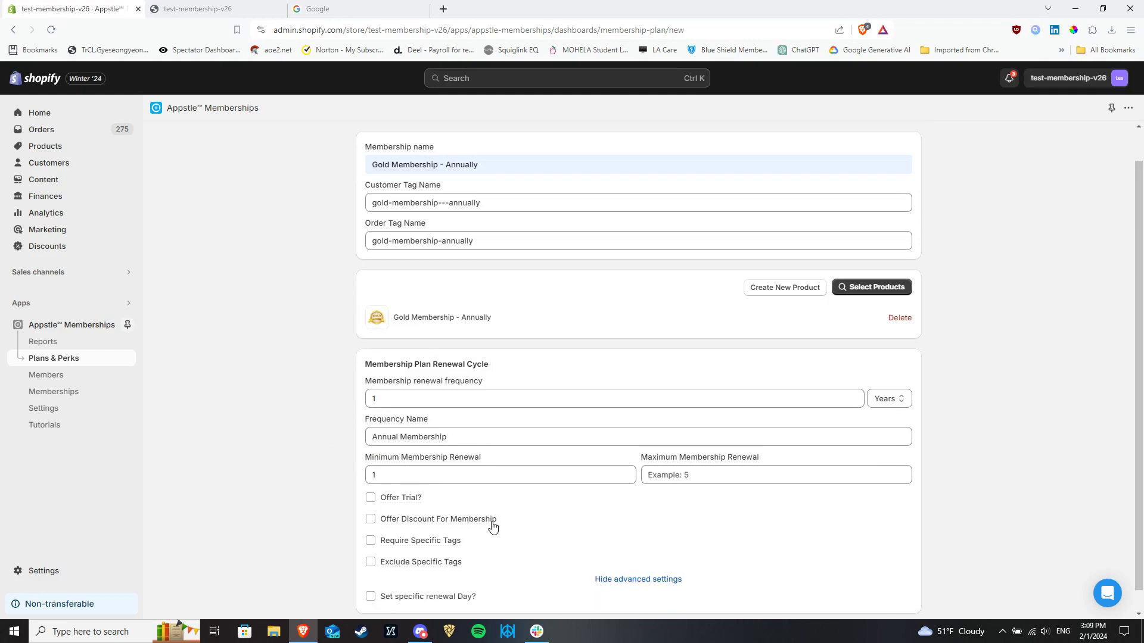
{"action": "scroll", "coordinate": [492, 527], "scroll_direction": "down", "scroll_amount": 1}
{"action": "left_click", "coordinate": [381, 609]}
{"action": "scroll", "coordinate": [339, 549], "scroll_direction": "down", "scroll_amount": 3}
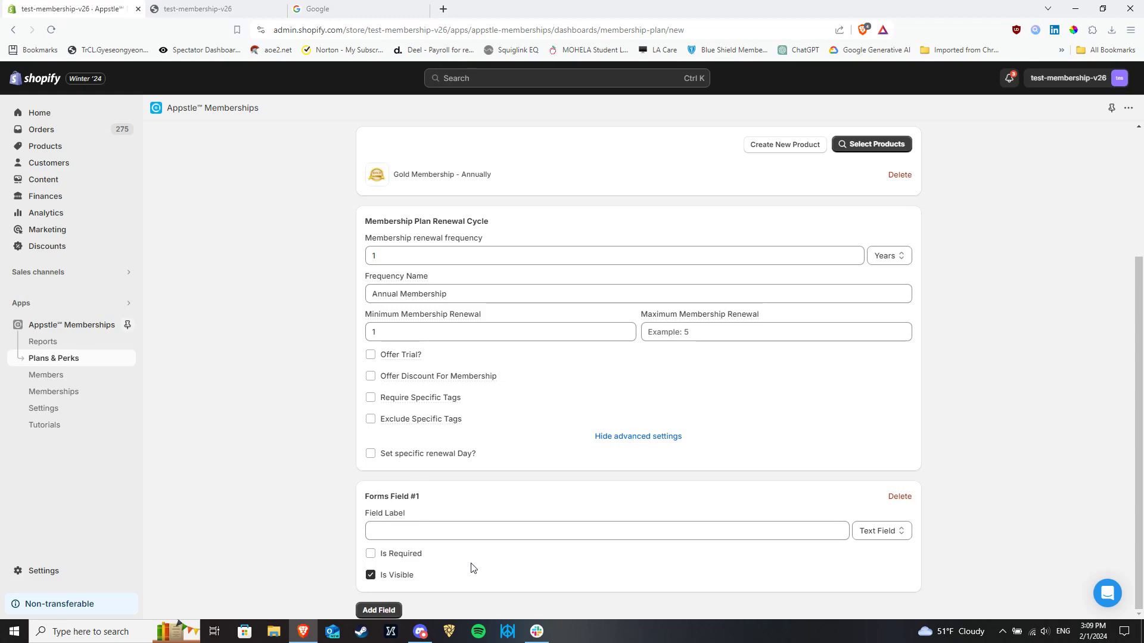
{"action": "left_click", "coordinate": [881, 531]}
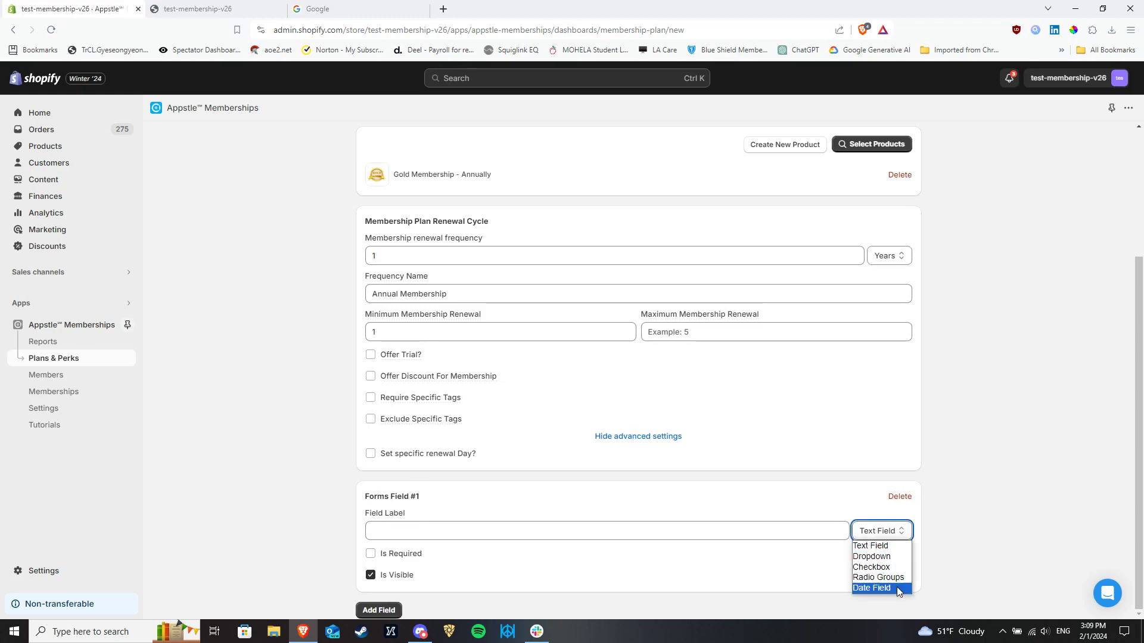
{"action": "left_click", "coordinate": [886, 546]}
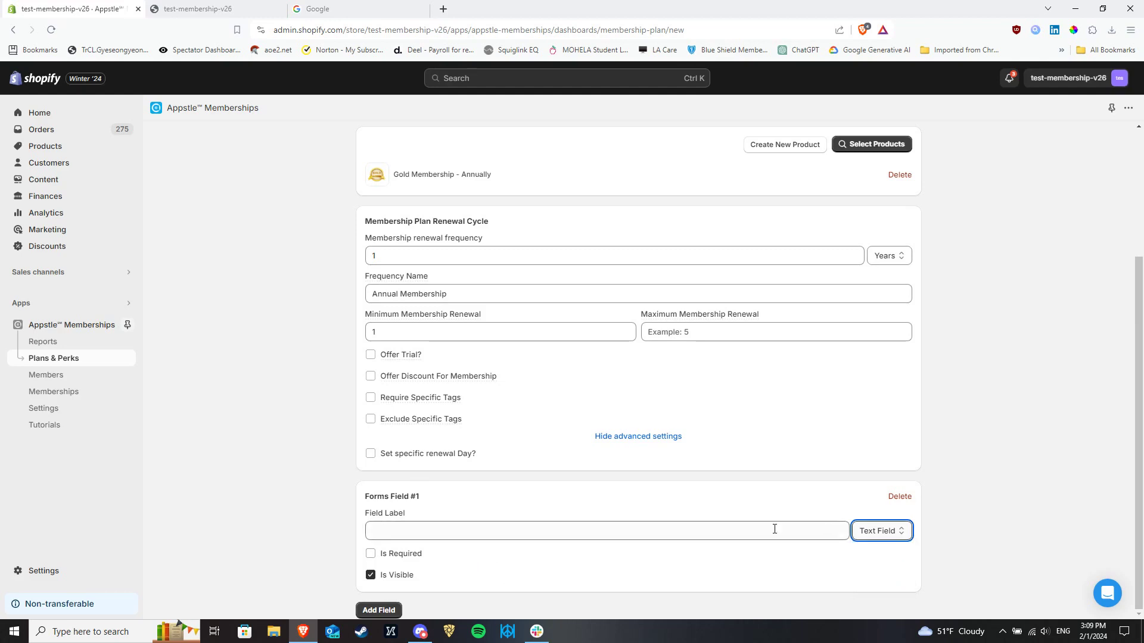
- Try the form field's required and visible options, and delete the field
{"action": "left_click", "coordinate": [721, 530]}
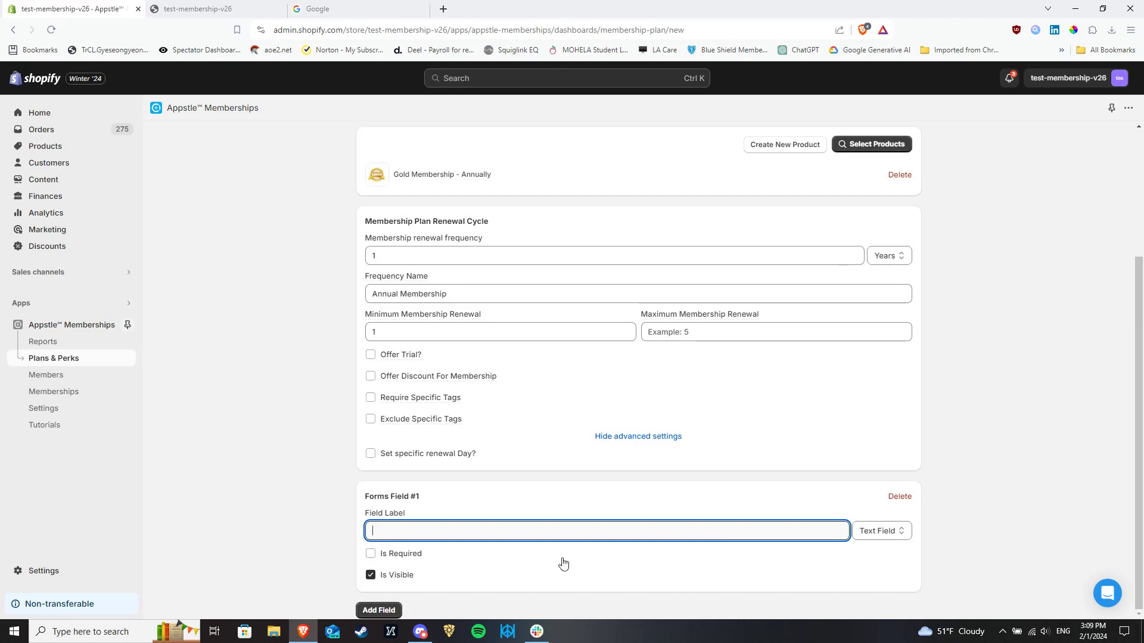
{"action": "left_click", "coordinate": [377, 555]}
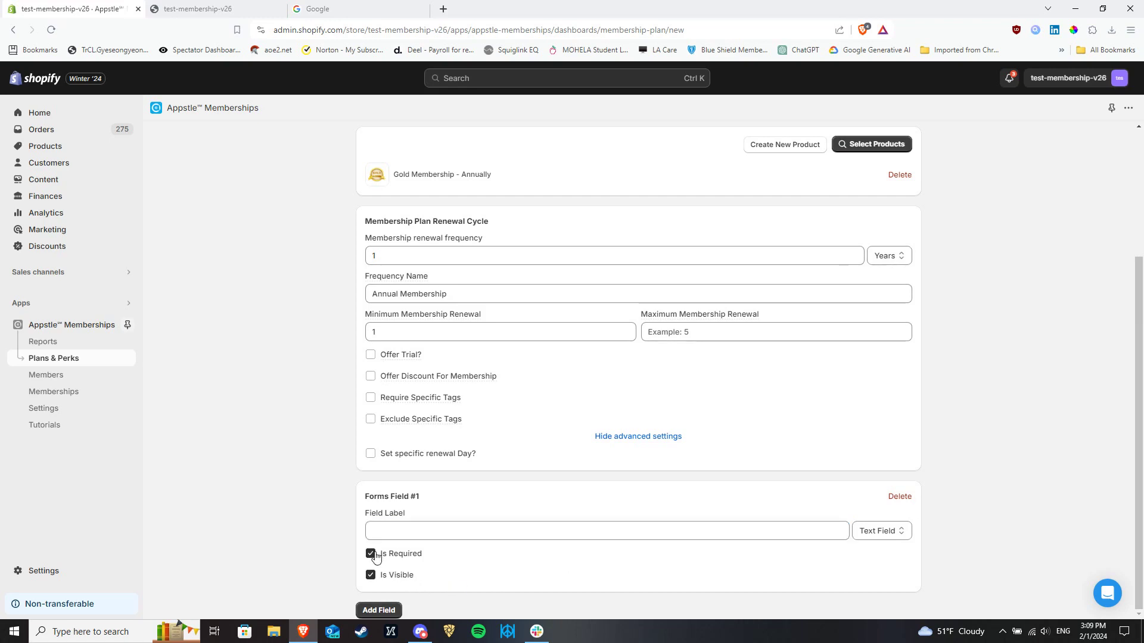
{"action": "left_click", "coordinate": [375, 554]}
{"action": "left_click", "coordinate": [372, 576]}
{"action": "left_click", "coordinate": [900, 497]}
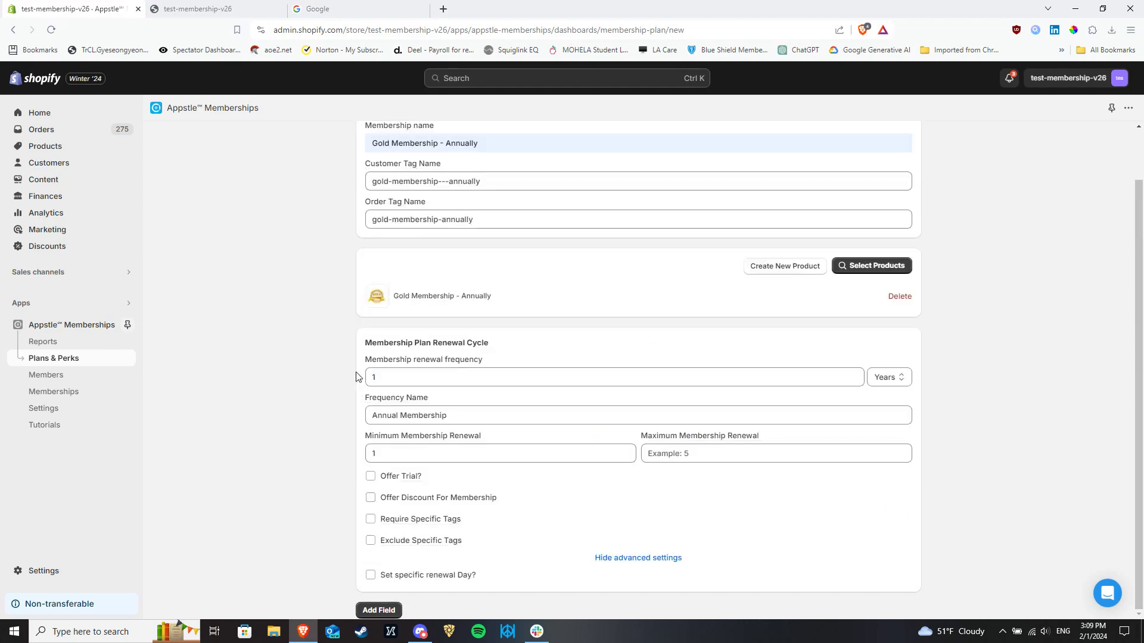
- Enable the discount for the membership and set the offer to 30 percent off
{"action": "left_click", "coordinate": [395, 503]}
{"action": "scroll", "coordinate": [306, 505], "scroll_direction": "down", "scroll_amount": 1}
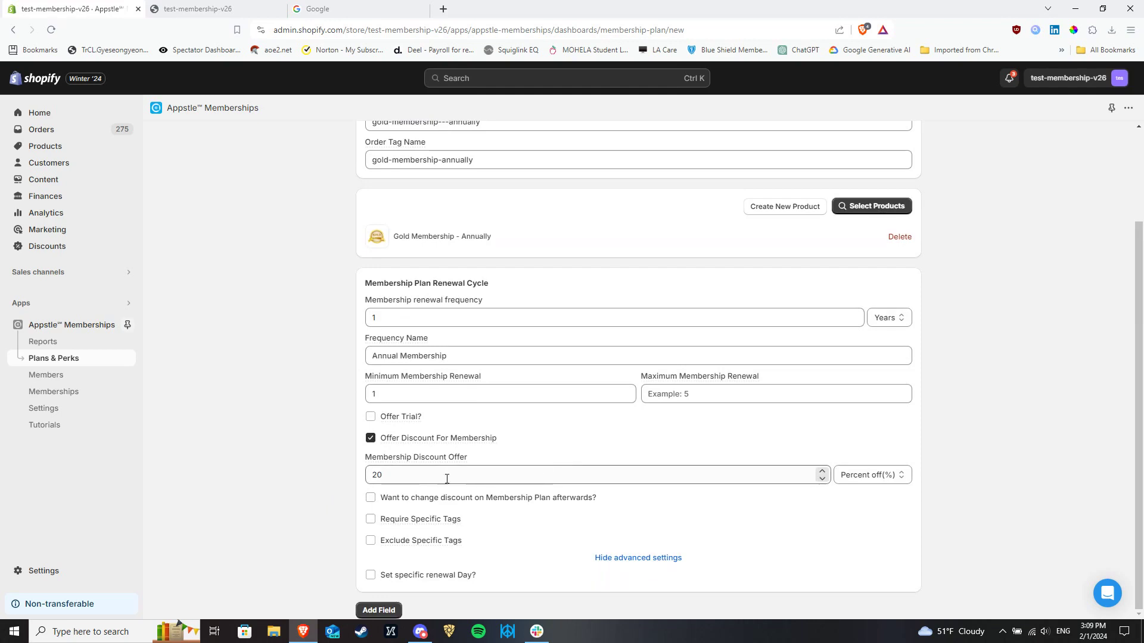
{"action": "left_click", "coordinate": [378, 474]}
{"action": "type", "text": "3"}
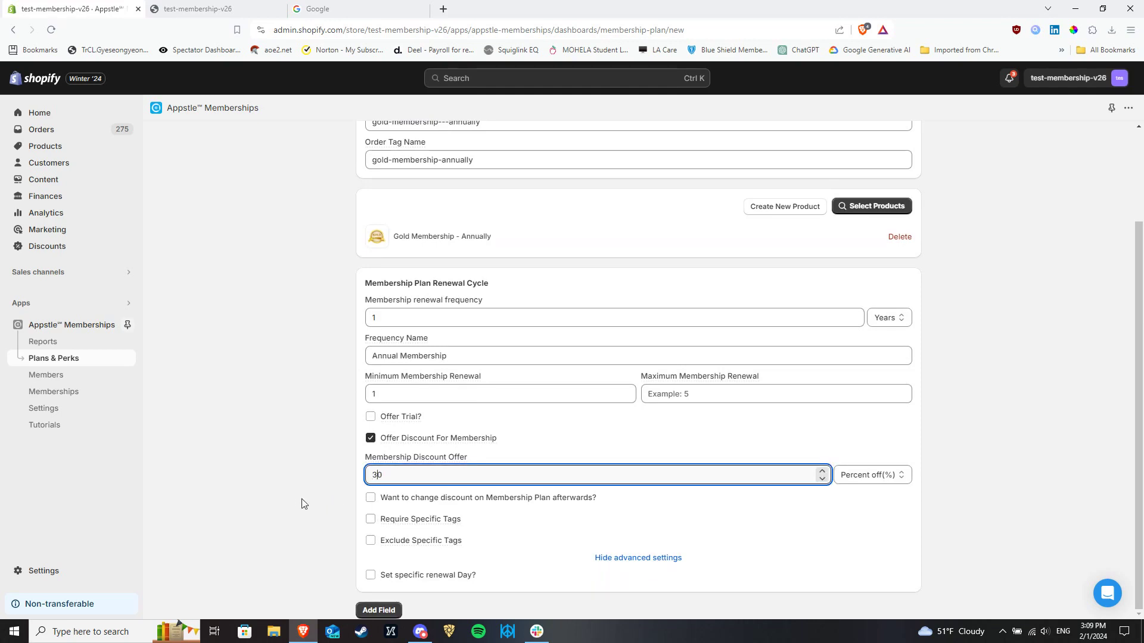
{"action": "left_click", "coordinate": [286, 493]}
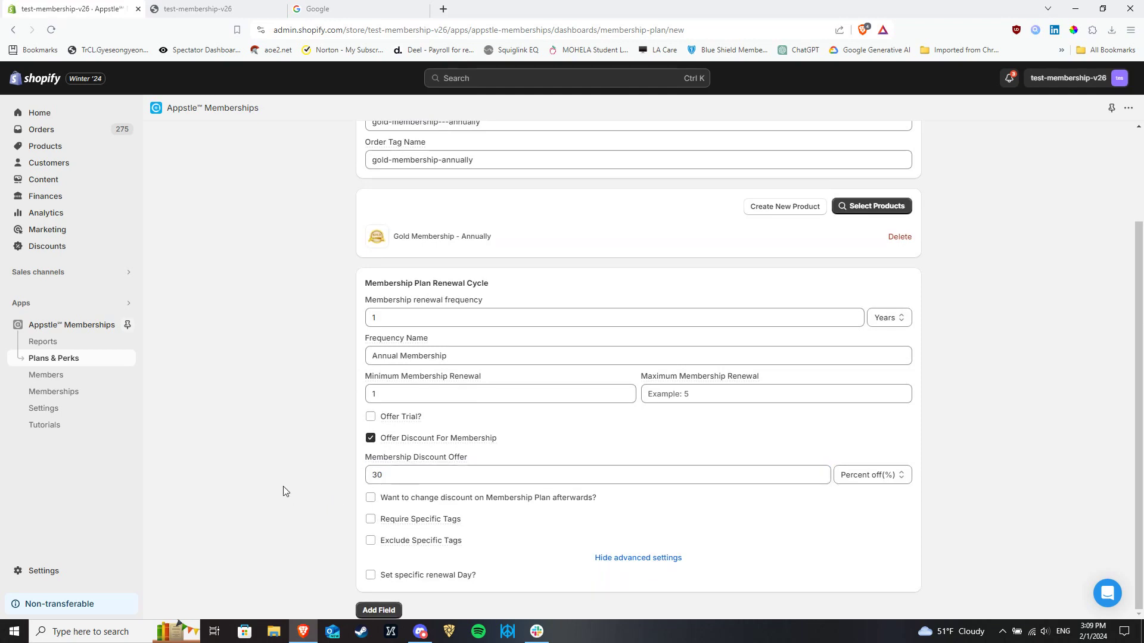
- Add two form fields to the plan and delete both again
{"action": "left_click", "coordinate": [379, 611]}
{"action": "left_click", "coordinate": [379, 611]}
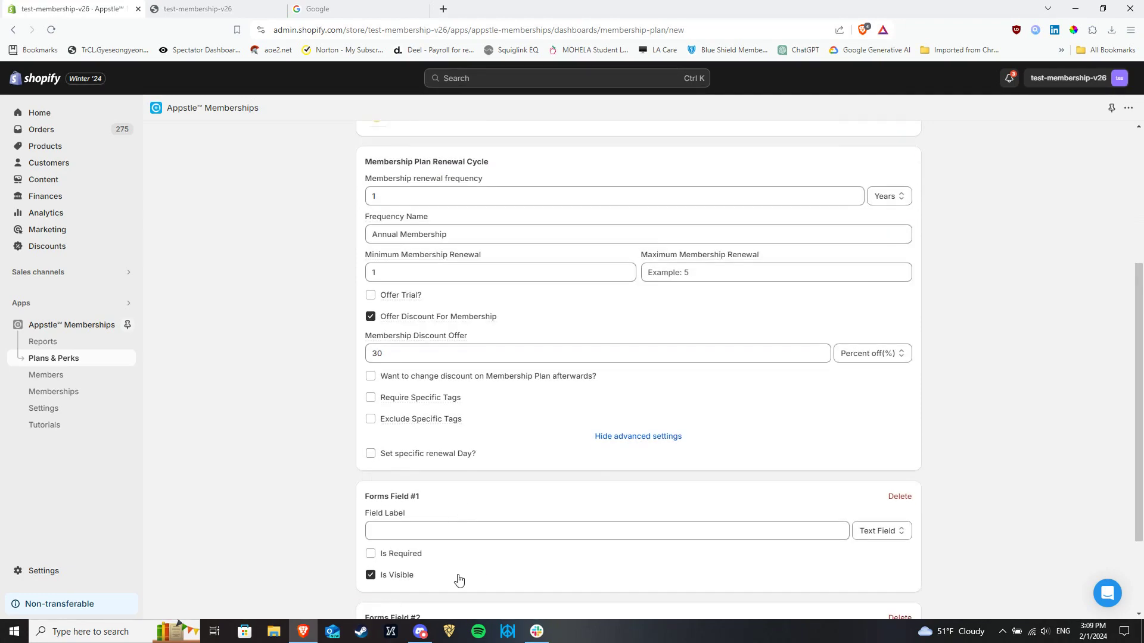
{"action": "left_click", "coordinate": [900, 496]}
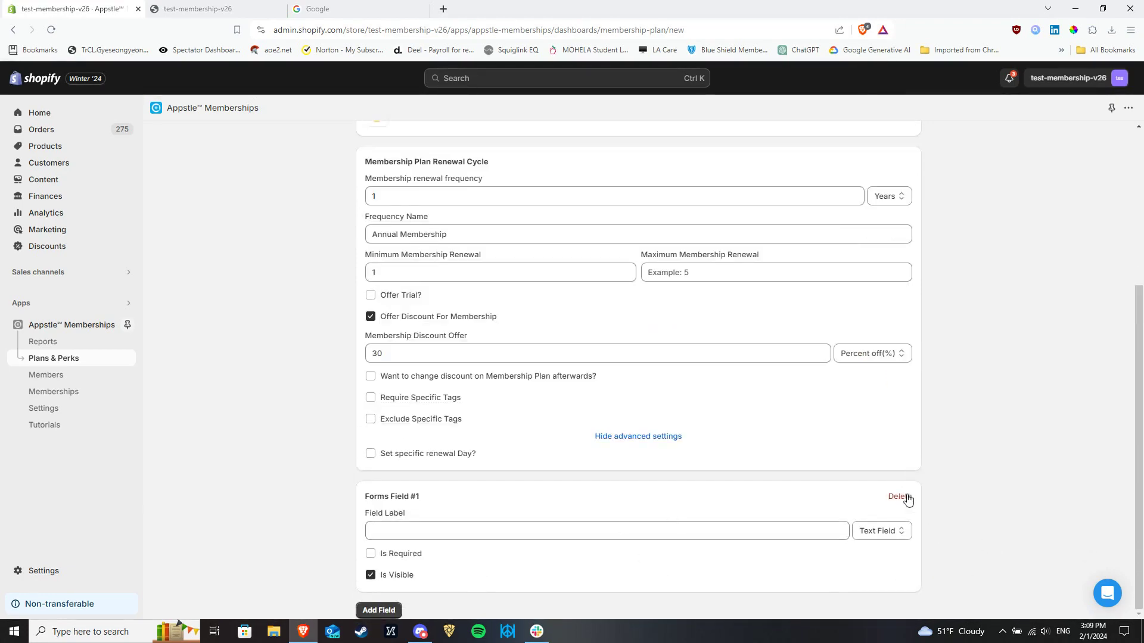
{"action": "left_click", "coordinate": [903, 498]}
- Save the new Gold Membership - Annually plan
{"action": "scroll", "coordinate": [947, 369], "scroll_direction": "up", "scroll_amount": 3}
{"action": "left_click", "coordinate": [899, 140]}
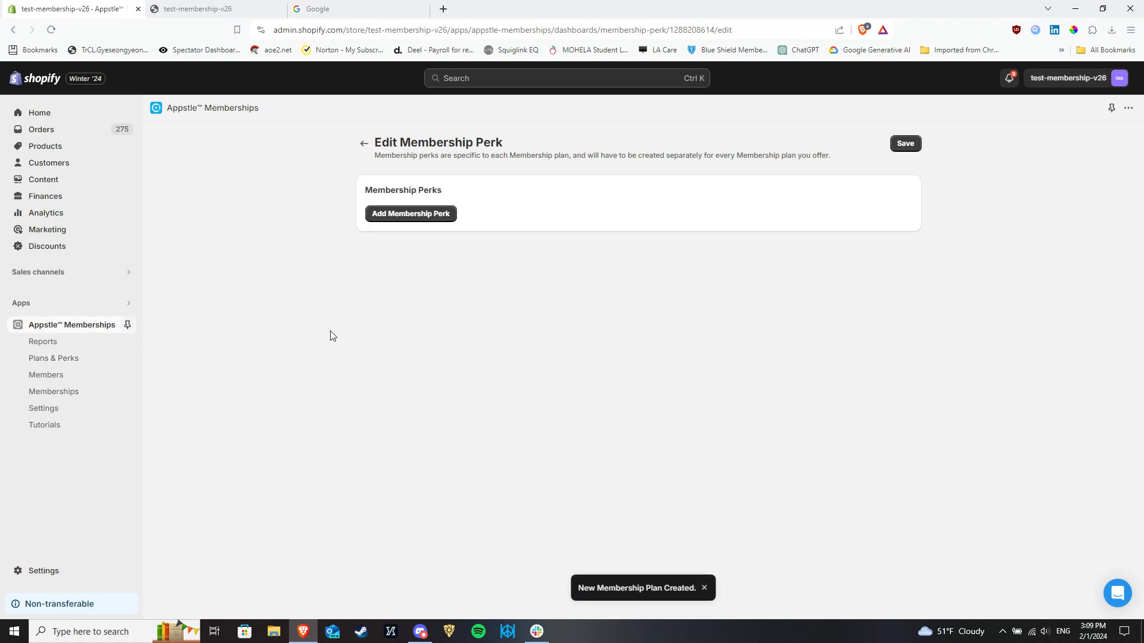
- Leave the membership perk editor without adding a perk and return to the list of membership plans
{"action": "left_click", "coordinate": [364, 144]}
{"action": "left_click", "coordinate": [363, 143]}
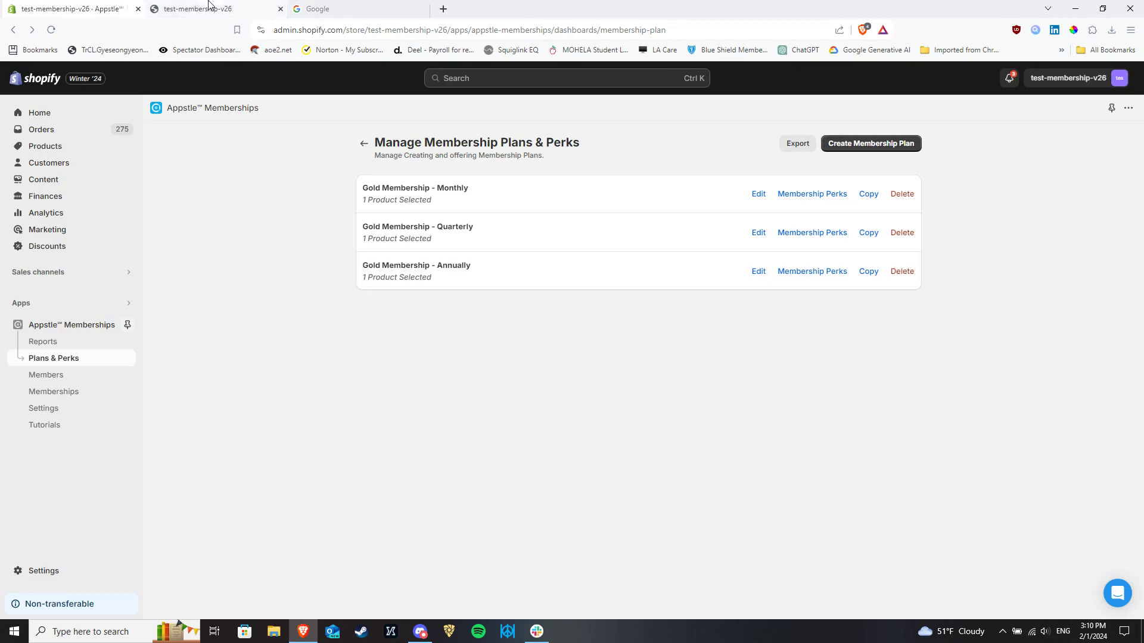
- Switch to the test-membership-v26 storefront, reload it, search for "gold" and open the Gold Membership product
{"action": "left_click", "coordinate": [167, 7]}
{"action": "left_click", "coordinate": [51, 30]}
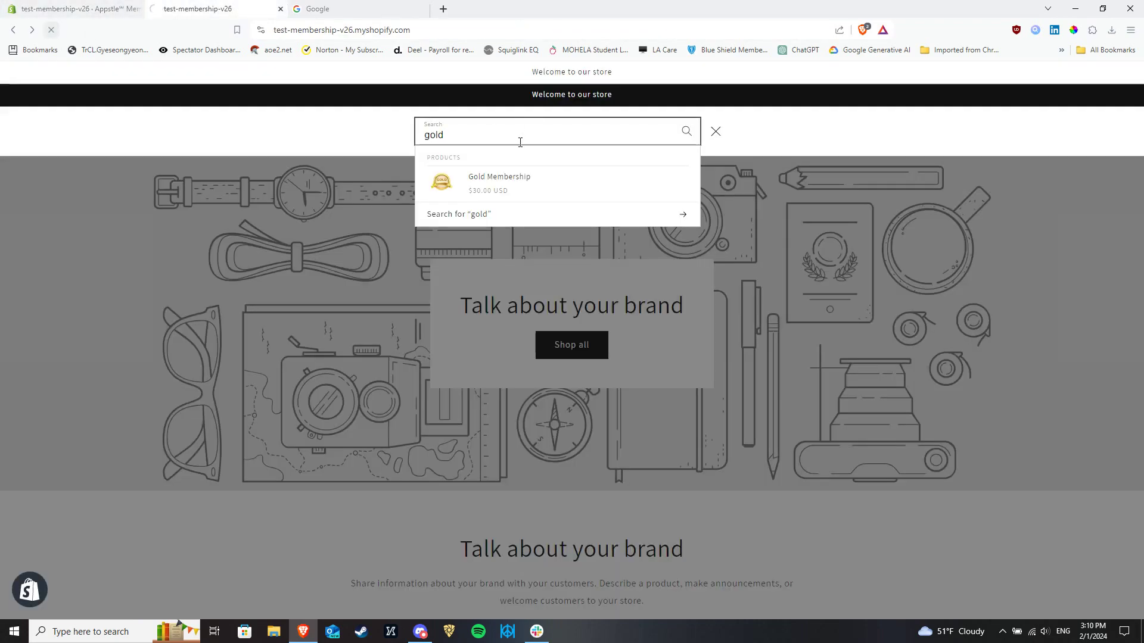
{"action": "left_click", "coordinate": [955, 131]}
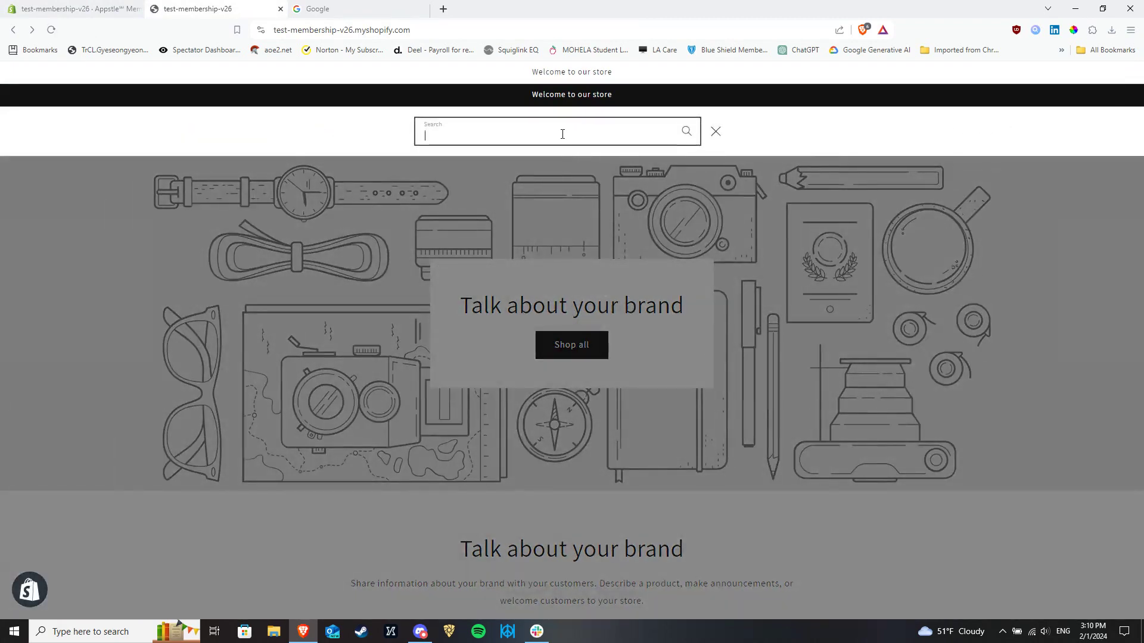
{"action": "type", "text": "gold"}
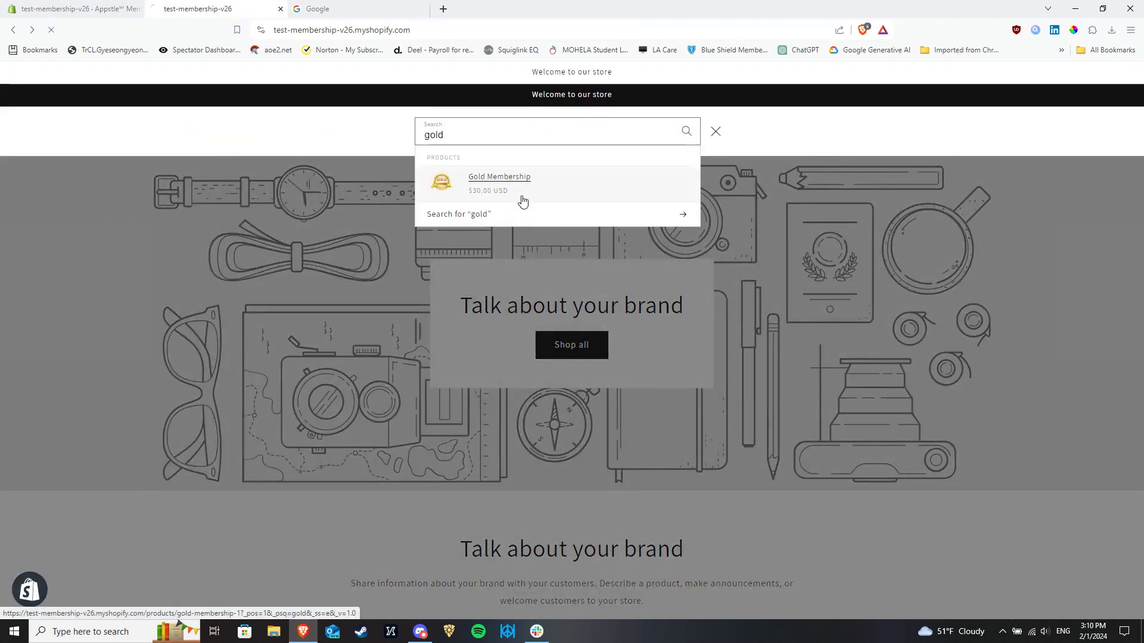
{"action": "left_click", "coordinate": [525, 188]}
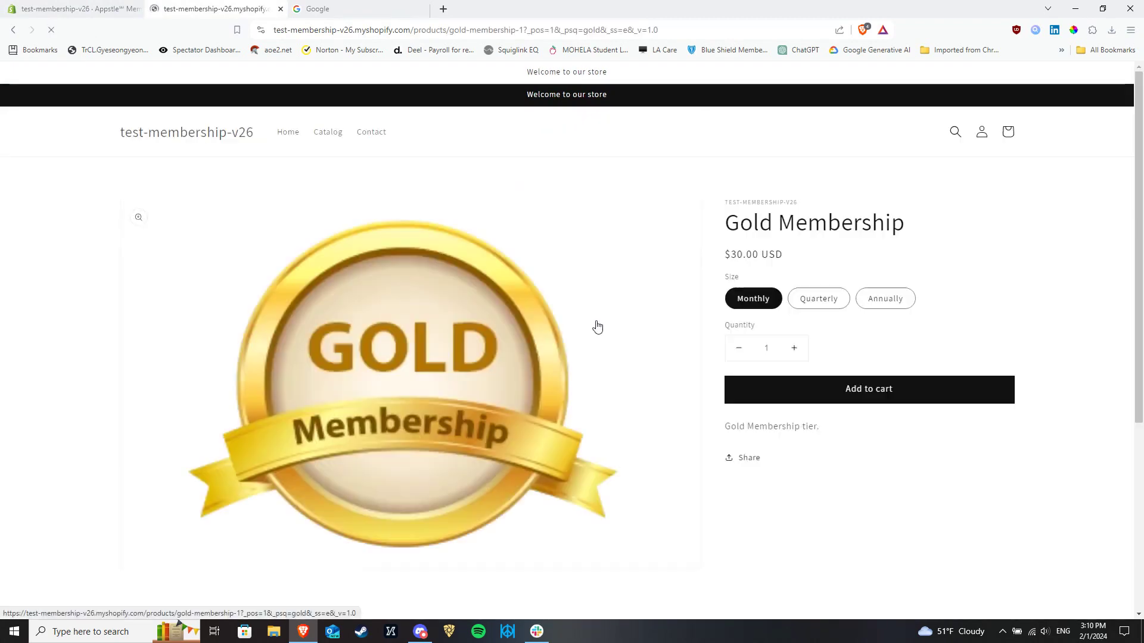
- Preview the Quarterly and Annually variants of the Gold Membership product to check their membership options
{"action": "left_click", "coordinate": [836, 304]}
{"action": "left_click", "coordinate": [902, 303]}
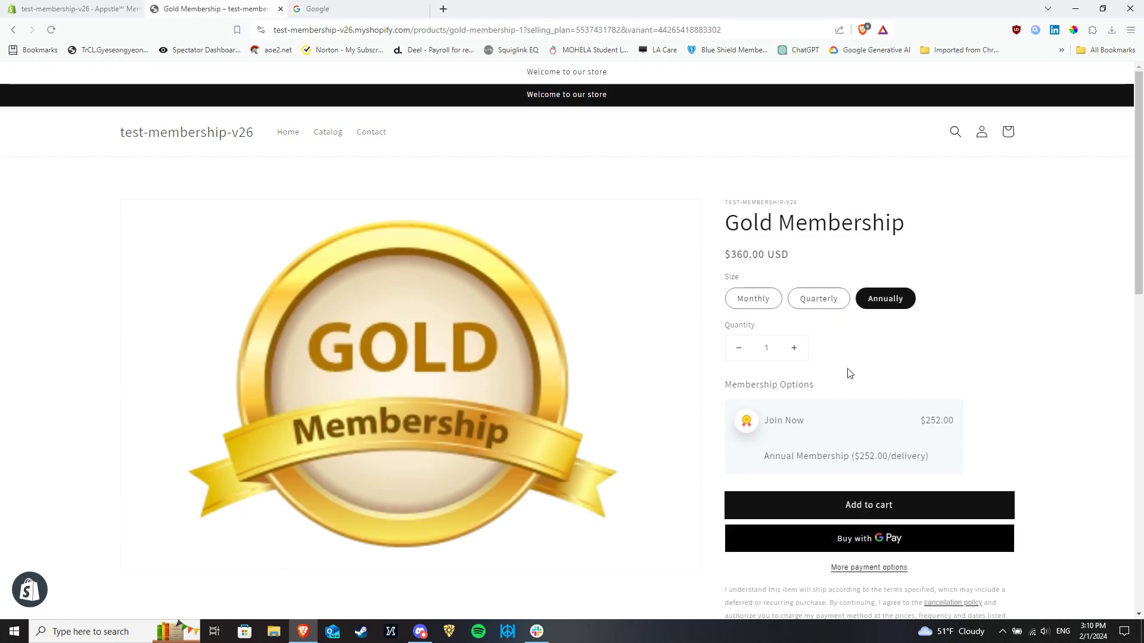